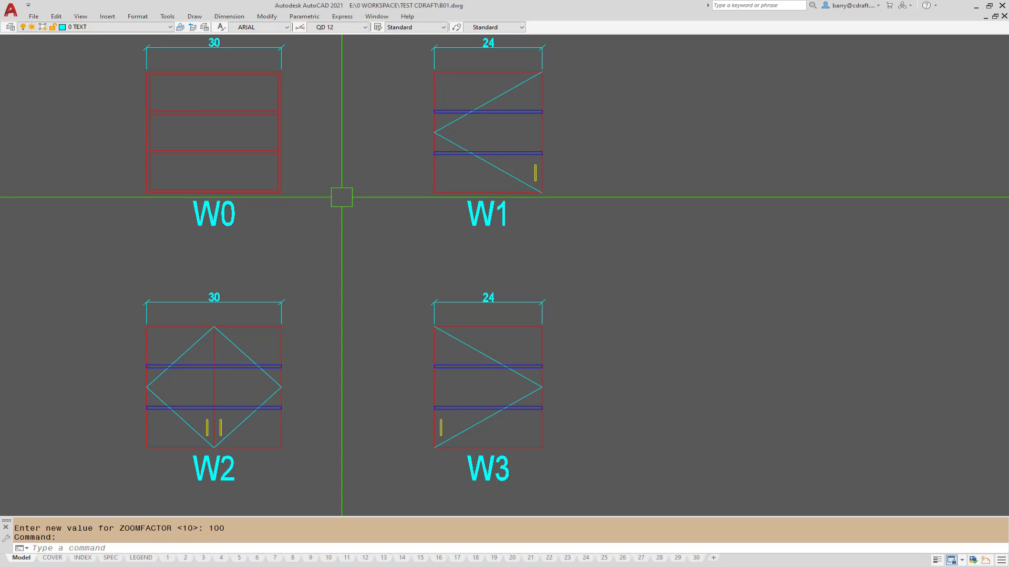
Step: Run the SA routine to load customer Lisp 4 (WI) and set the sheet scale to 12
scroll(342, 190, "down", 2)
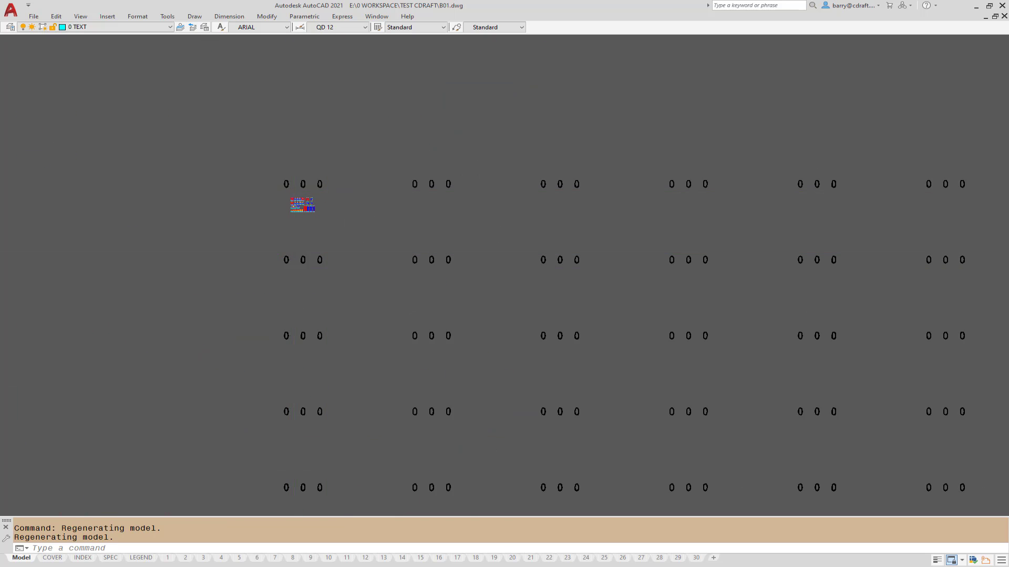
scroll(293, 279, "up", 3)
type("sa")
key("Return")
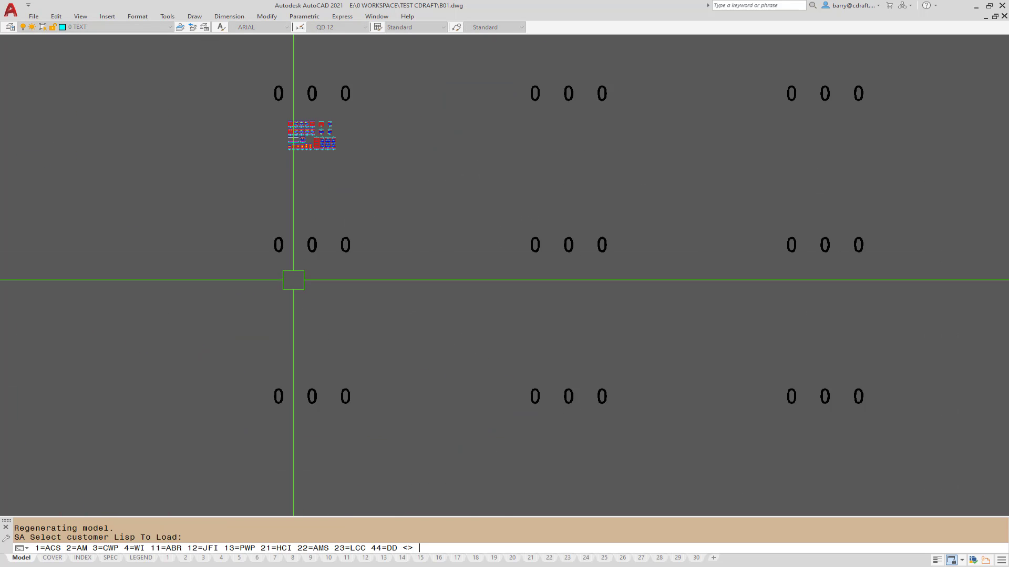
type("4")
key("Return")
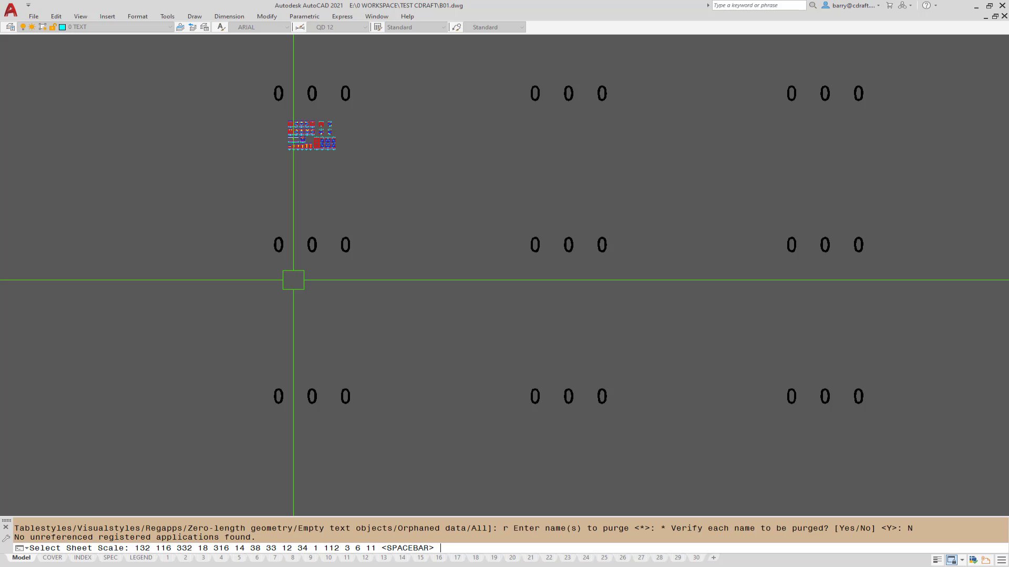
type("12")
key("Return")
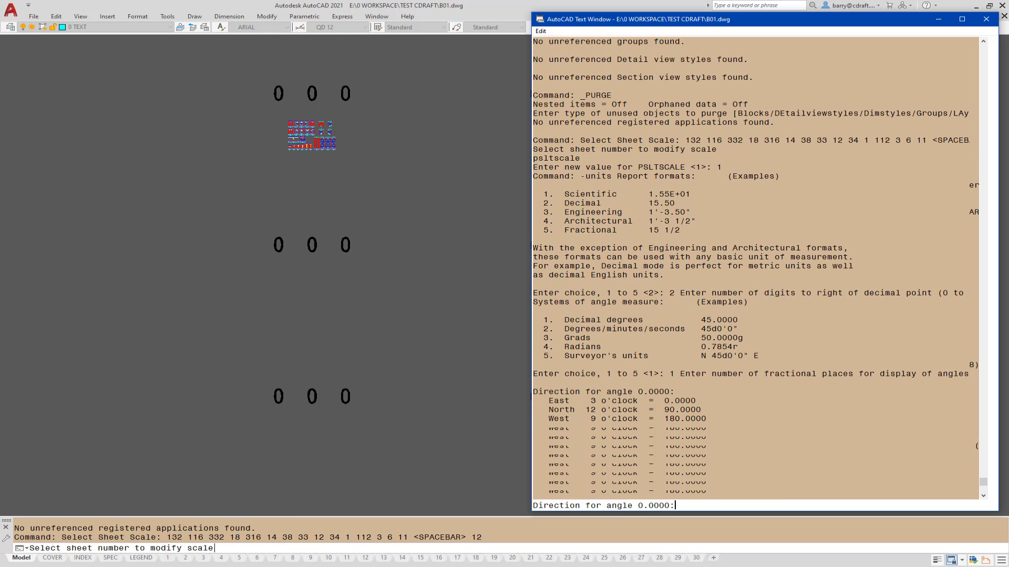
Step: Go to sheet 2 with Z2 and insert the TG title tag at the sheet frame's lower-left corner
type("Z2")
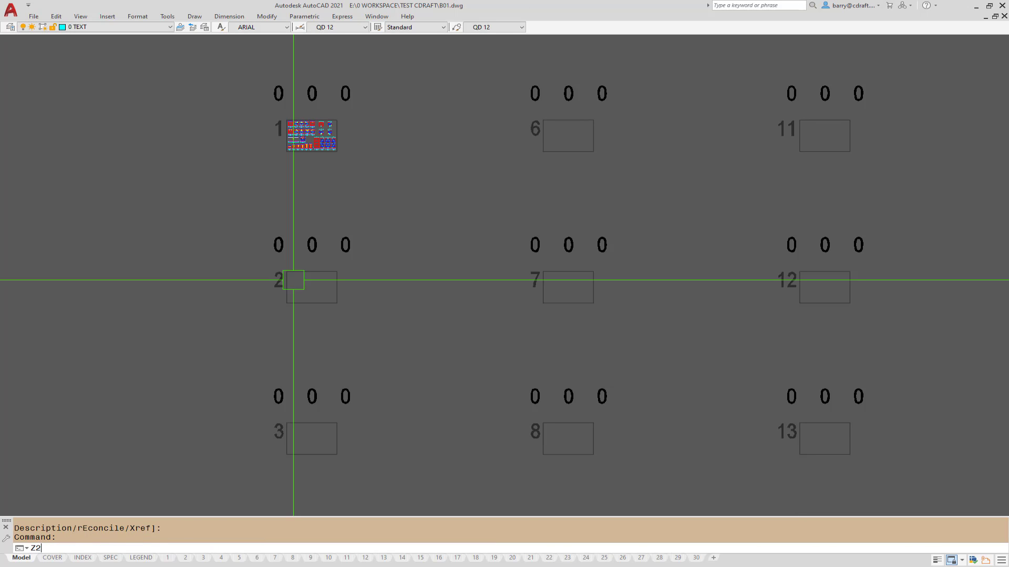
key("Return")
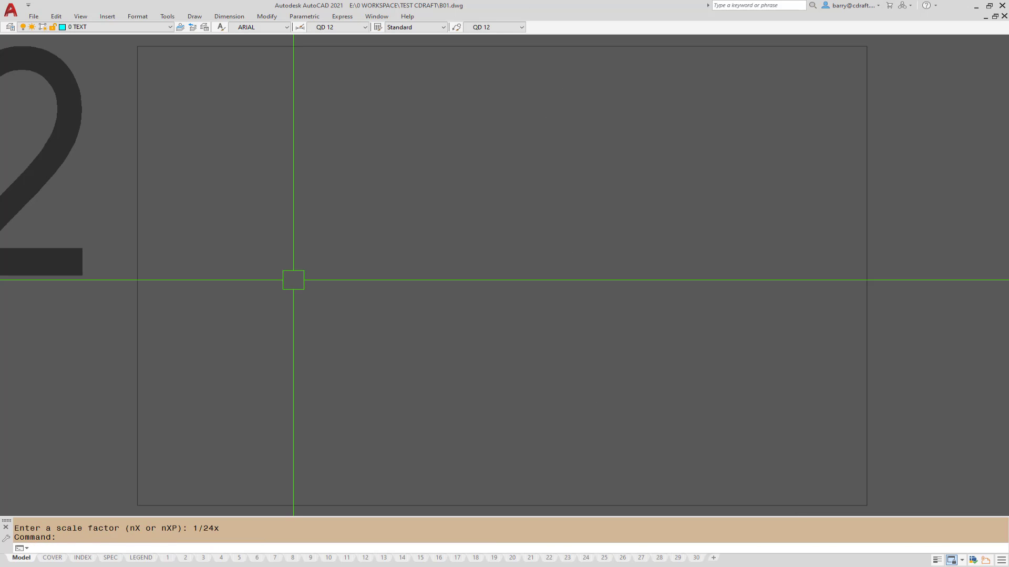
type("TG")
key("Return")
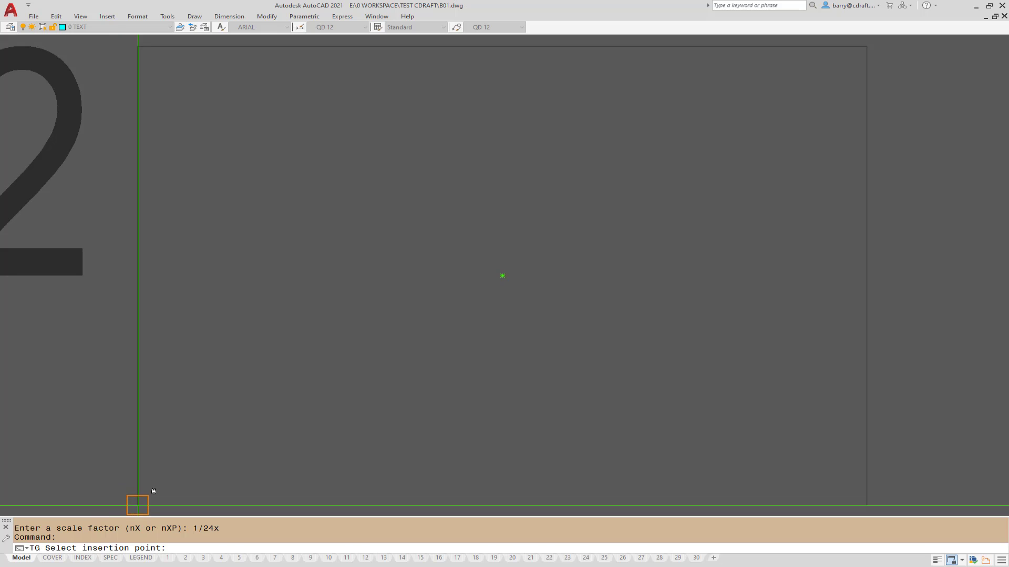
left_click(138, 505)
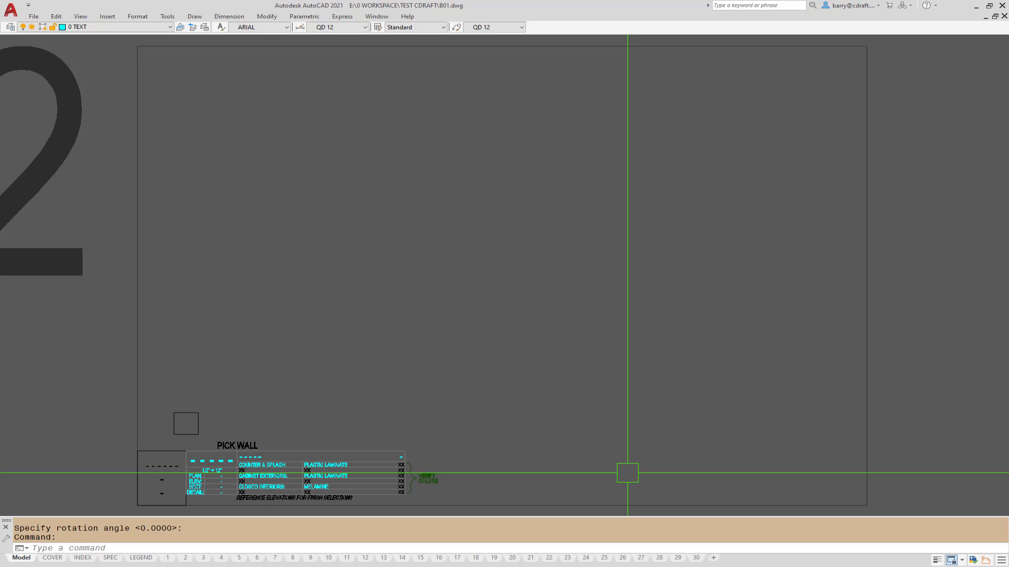
Step: Insert a run of four W2 wall cabinets, each 36 wide and 30 high with 2 shelves, at the default insertion point
type("W2")
key("Return")
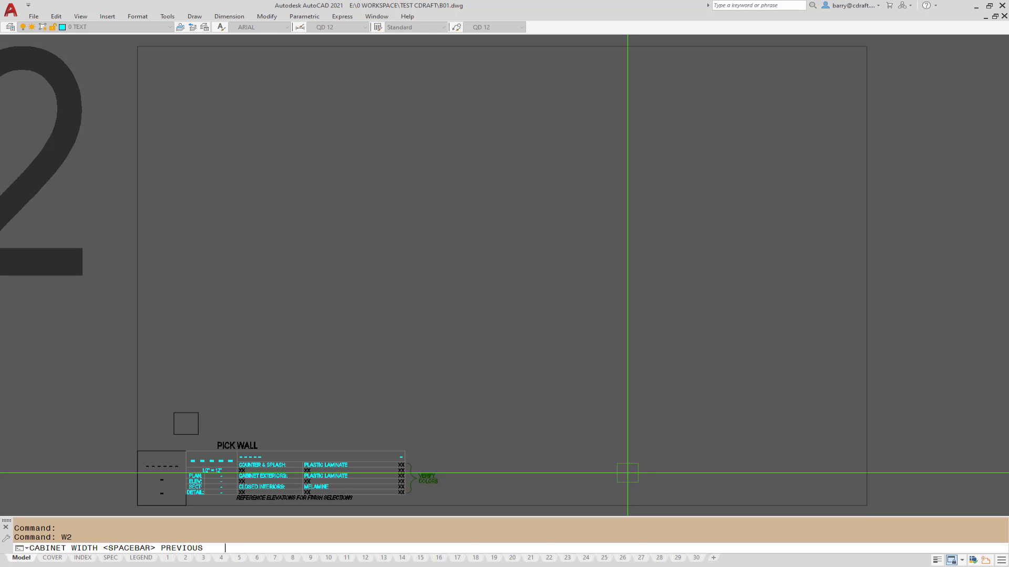
type("36")
key("Return")
type("30")
key("Return")
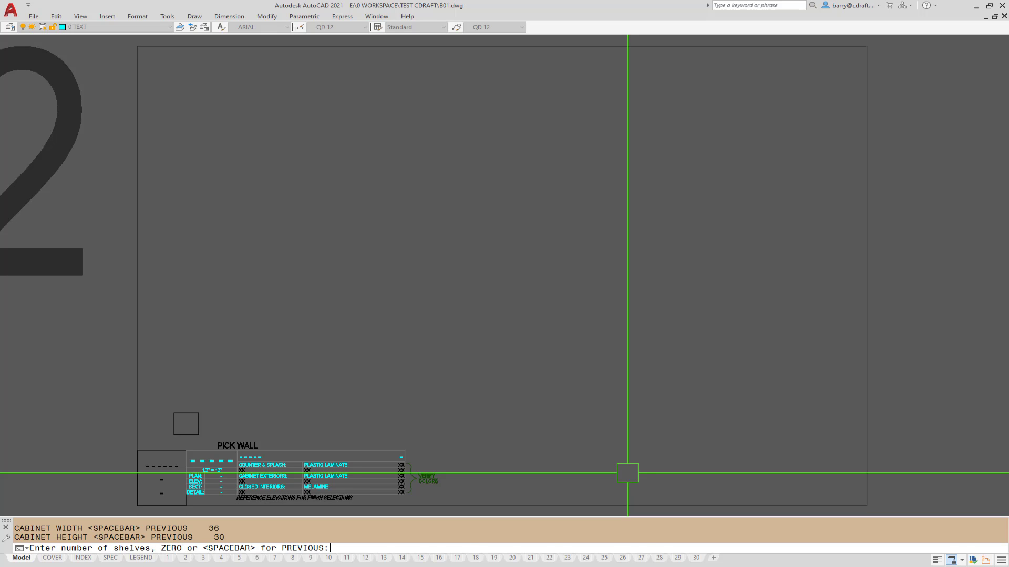
type("2")
key("Return")
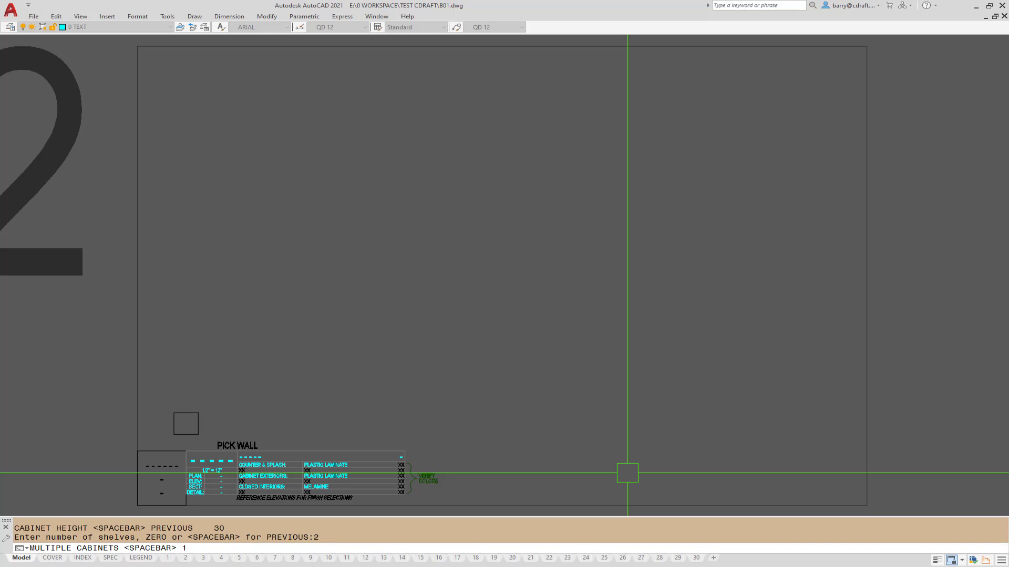
type("4")
key("Return")
key("space")
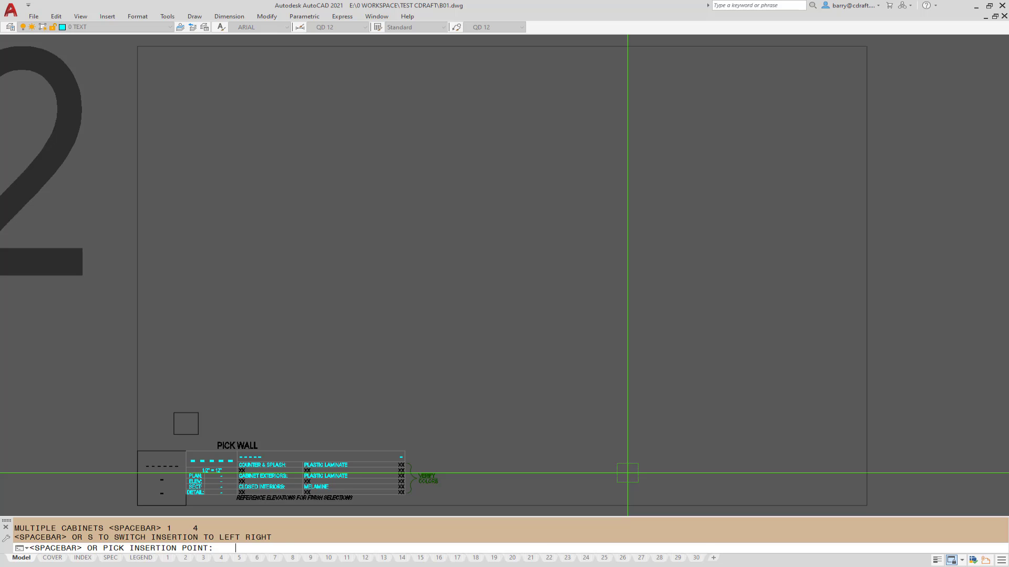
key("space")
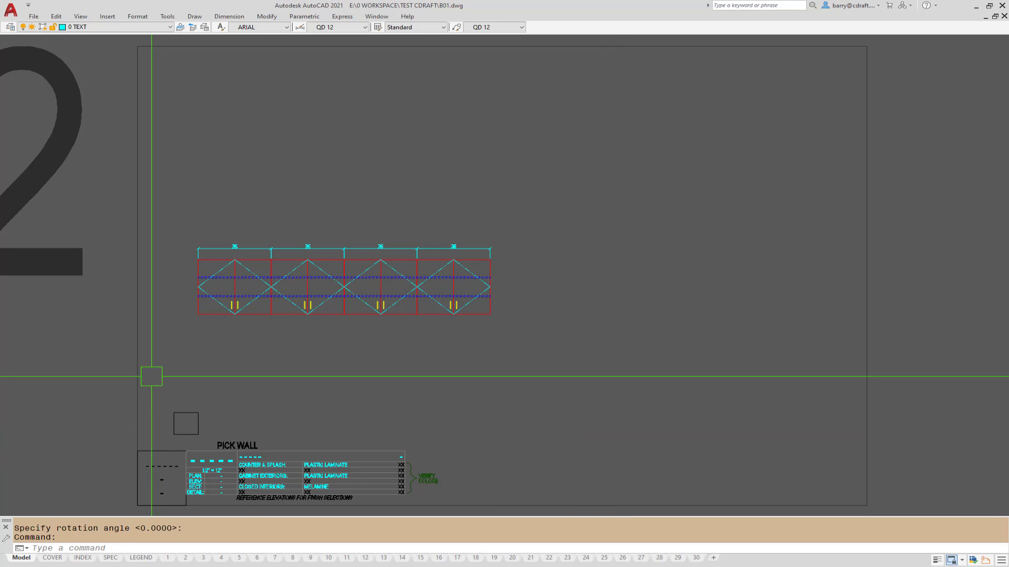
Step: Erase the whole row of four wall cabinets with their dimensions from sheet 2
type("e")
key("Return")
left_click(157, 355)
left_click(514, 216)
key("Return")
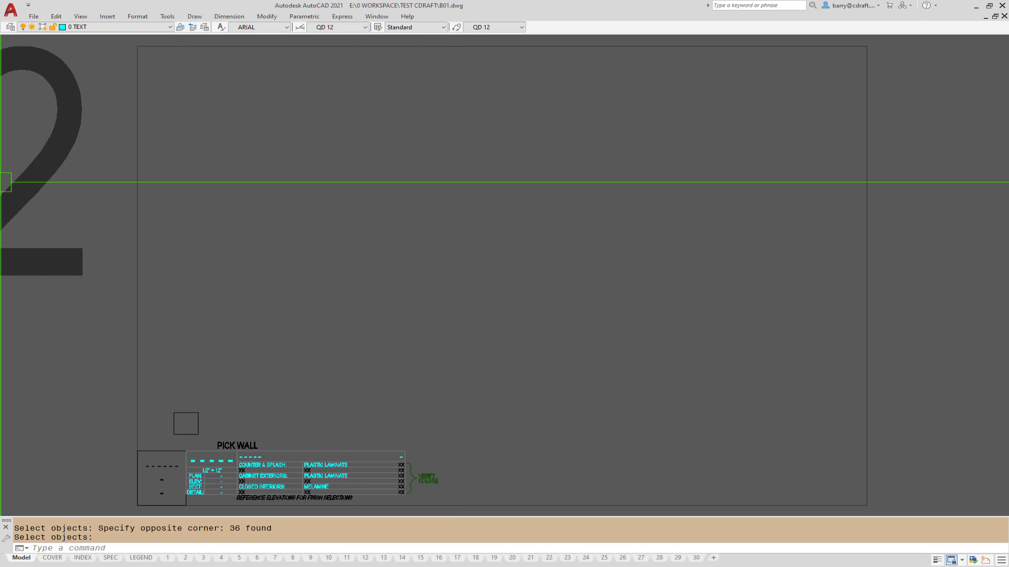
Step: Open the Visual LISP editor with VLIDE and set the wall cabinet filler height WCfilhi to 1 in MSWI.LSP
type("vlide")
key("Return")
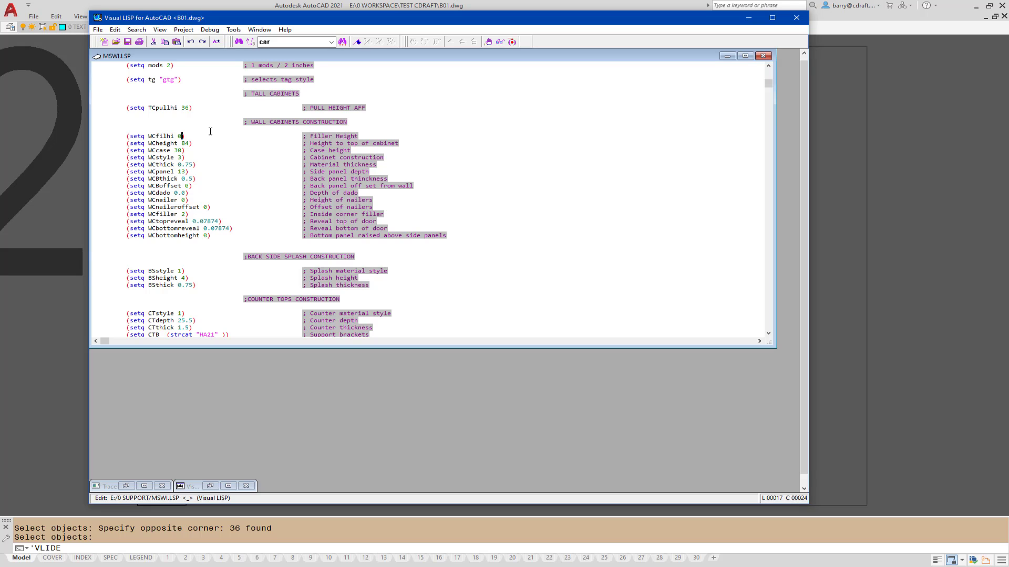
key("BackSpace")
type("1")
Step: Set Ceilingheight to 96 in the WALLS section of MSWI.LSP
scroll(328, 143, "down", 15)
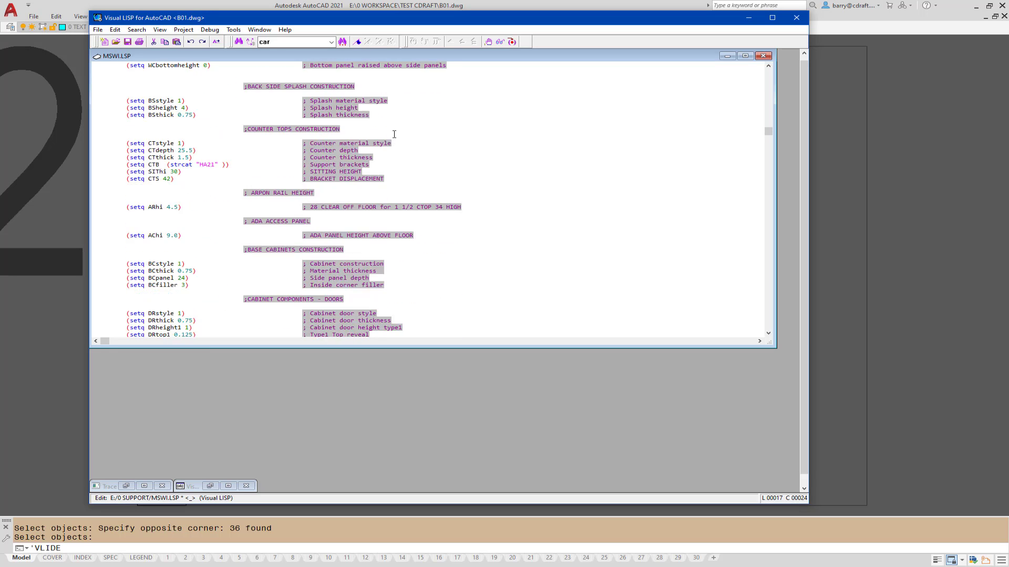
scroll(390, 125, "down", 10)
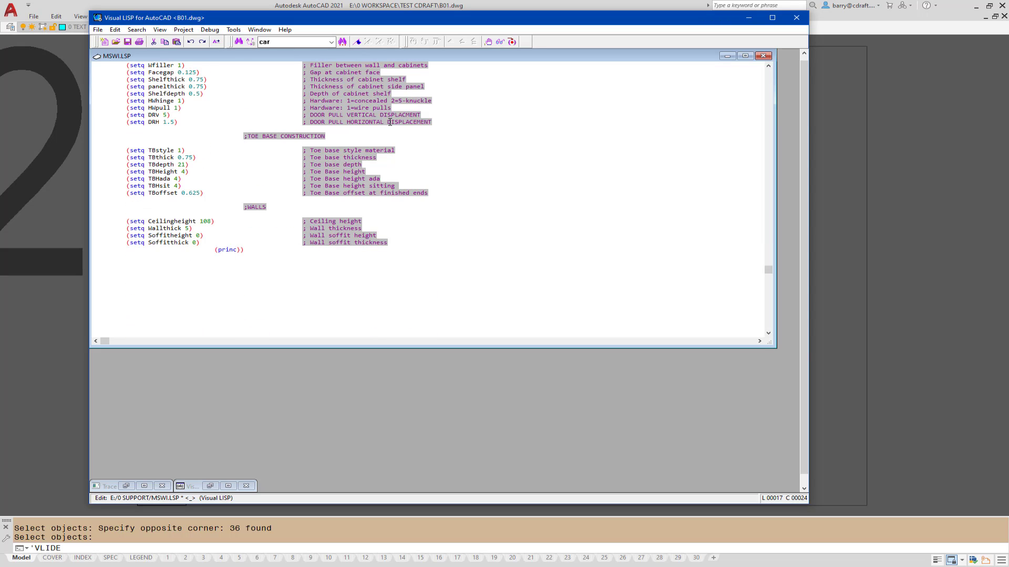
left_click(201, 222)
key("shift+Right")
key("shift+Right")
key("shift+Right")
type("96")
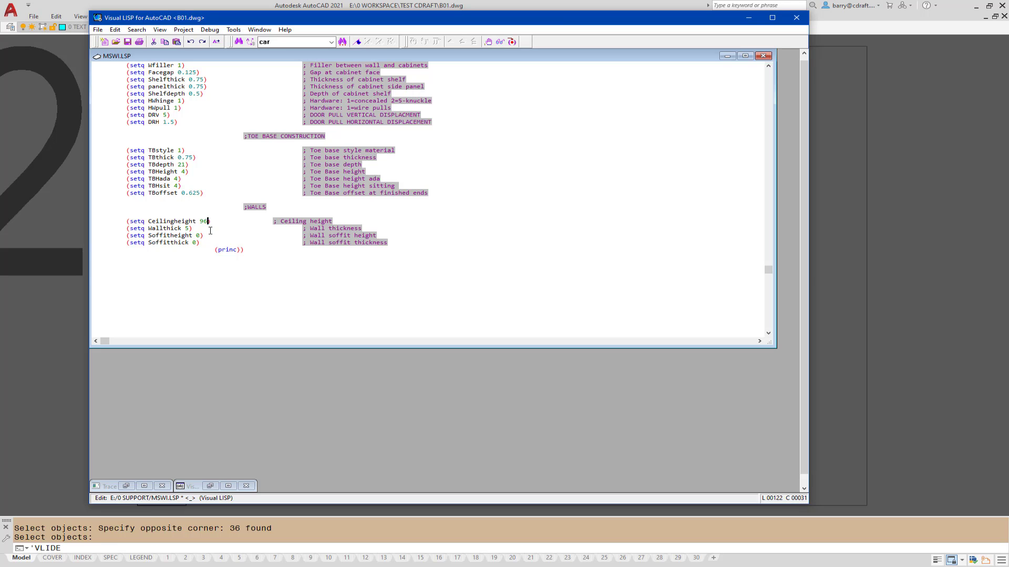
Step: Set Soffitheight to 12 and keep its comment lined up with the neighbouring lines
key("Right")
key("BackSpace")
type("12")
key("Right")
key("Right")
key("Right")
key("Right")
key("Right")
key("Right")
key("Right")
key("Right")
key("Right")
key("Right")
key("Right")
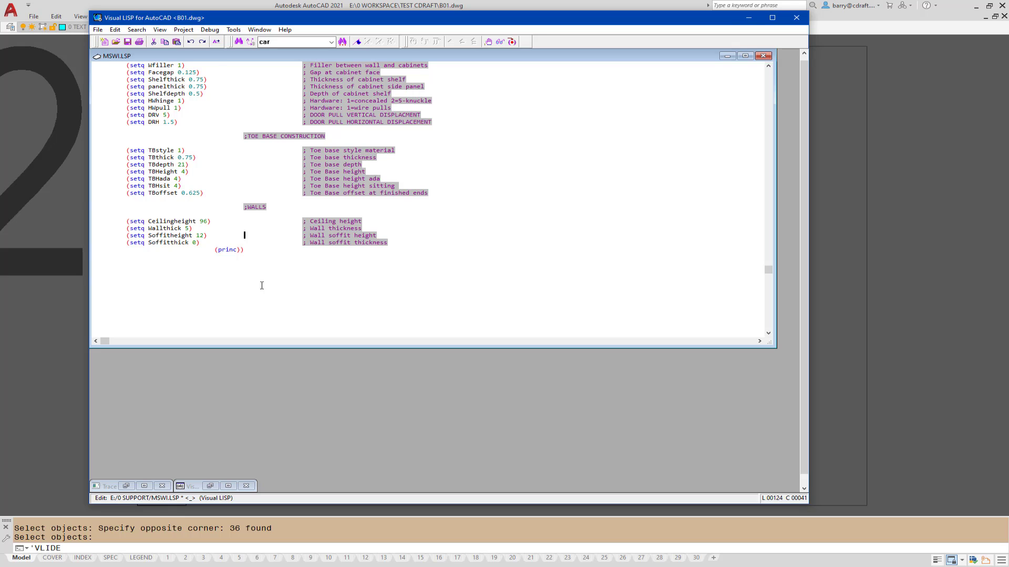
Step: Save MSWI.LSP and switch back to the AutoCAD drawing
key("alt+f")
key("s")
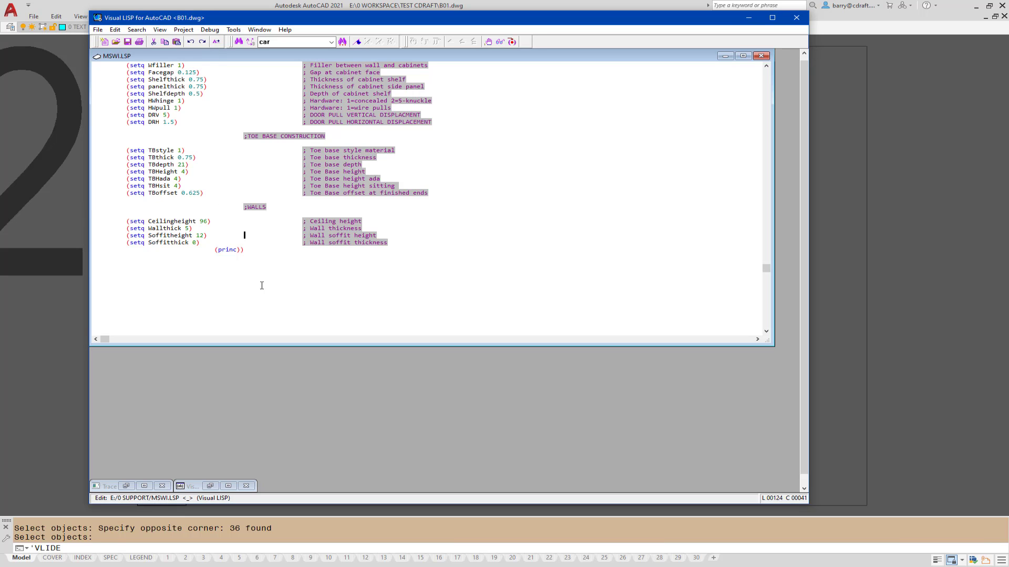
left_click(35, 328)
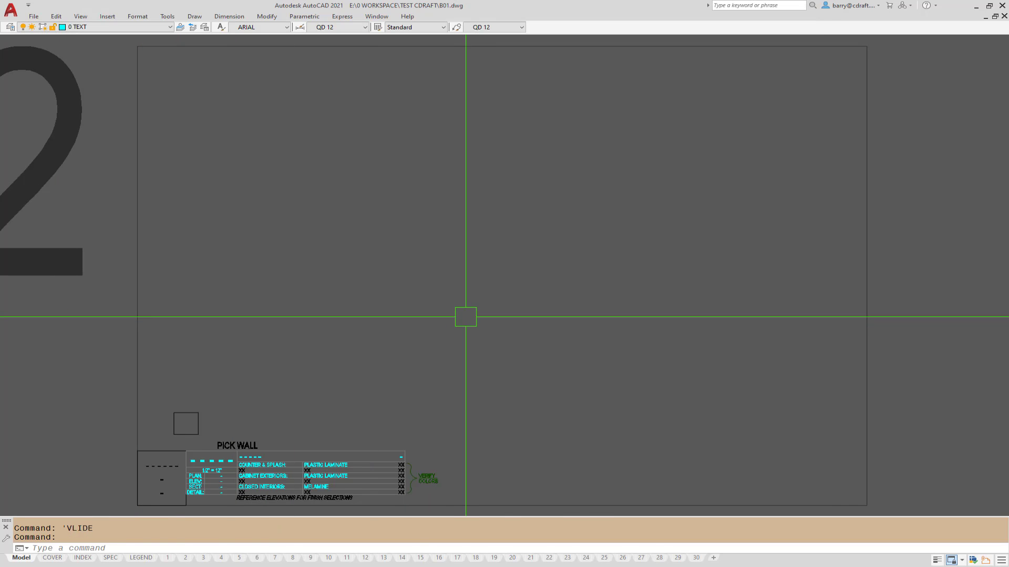
Step: Rerun SA to reload customer Lisp 4 (WI) with sheet scale 12 and no sheet number
type("SA")
key("Return")
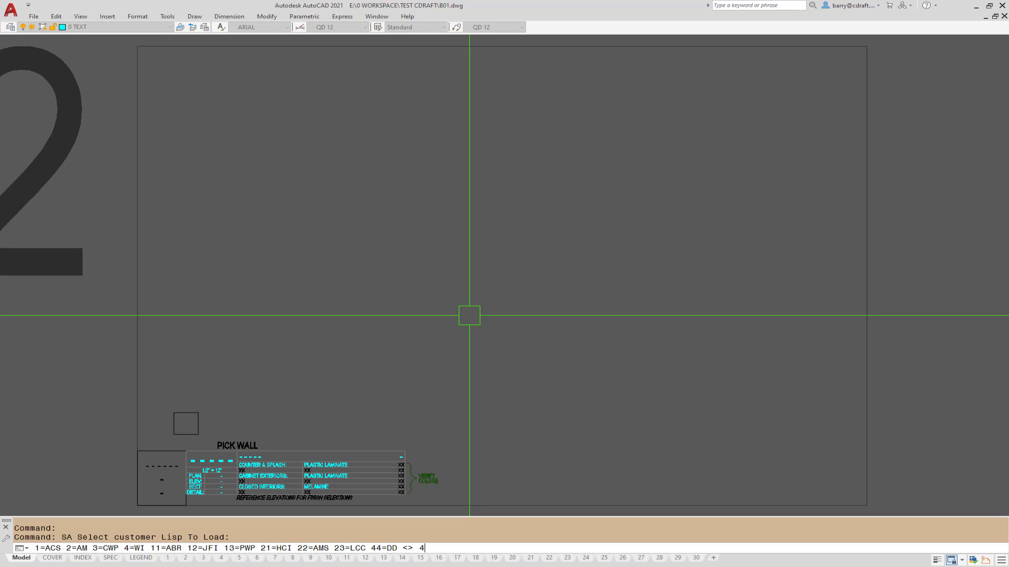
key("Return")
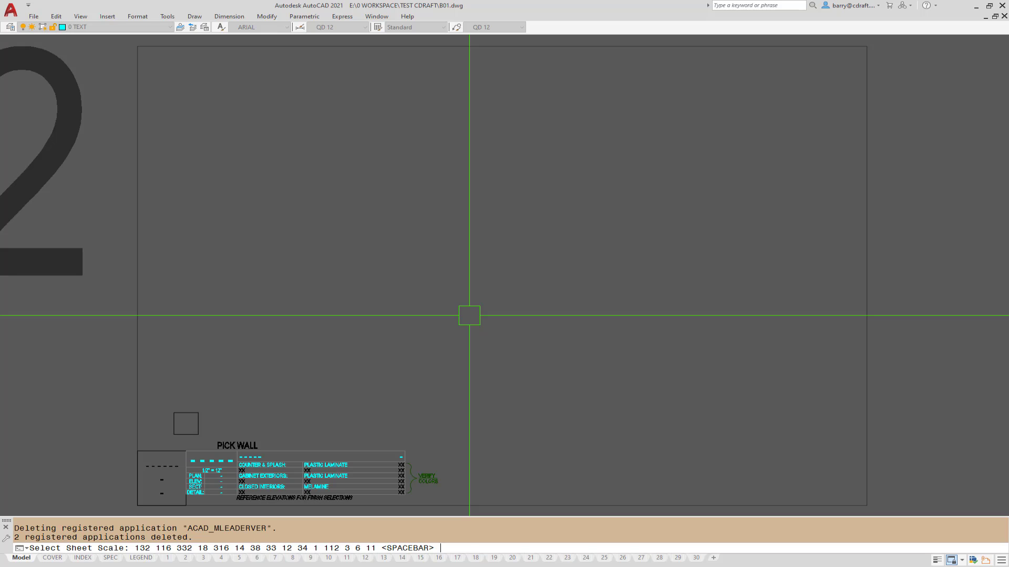
type("12")
key("space")
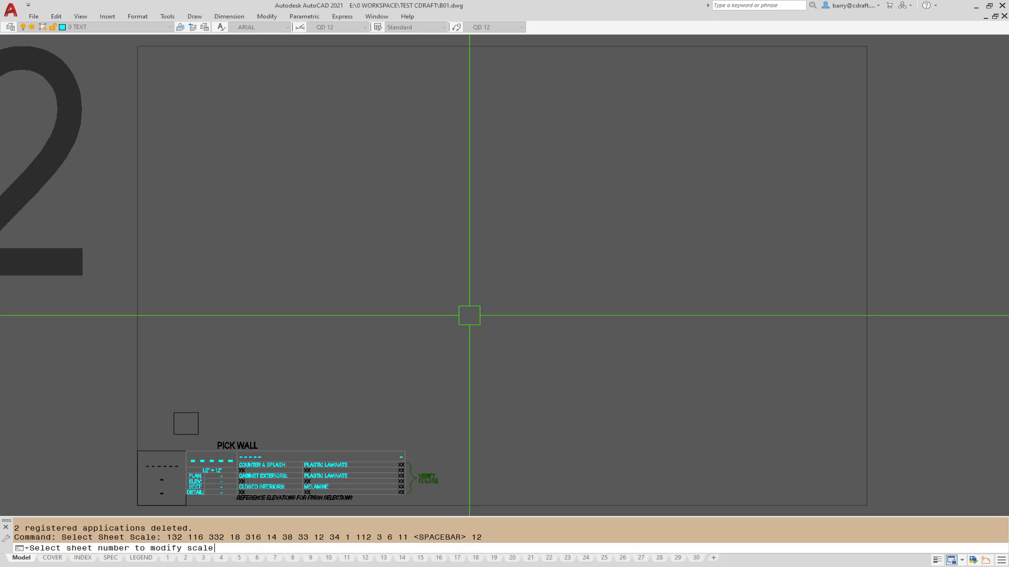
key("Return")
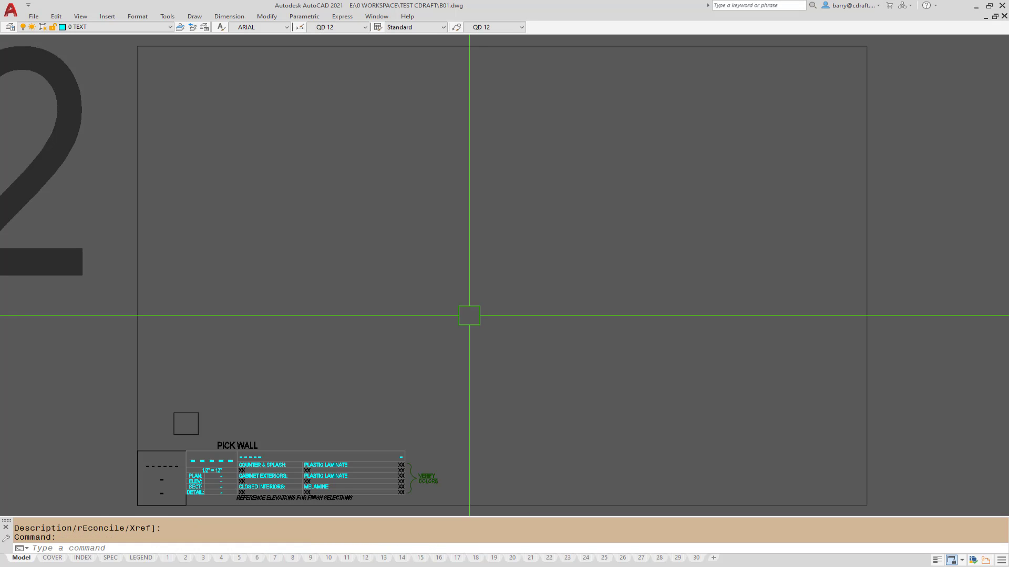
Step: Run F1 with the default filler width, no base cabinets, wall cabinets at height 84 and 30 tall, inserted at the small square's upper-right corner
type("F1")
key("Return")
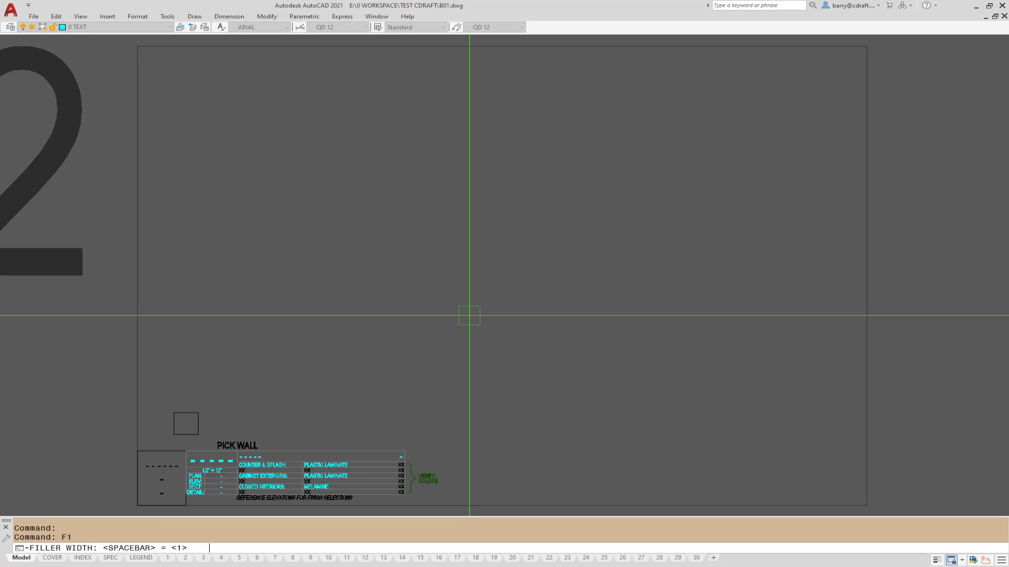
key("space")
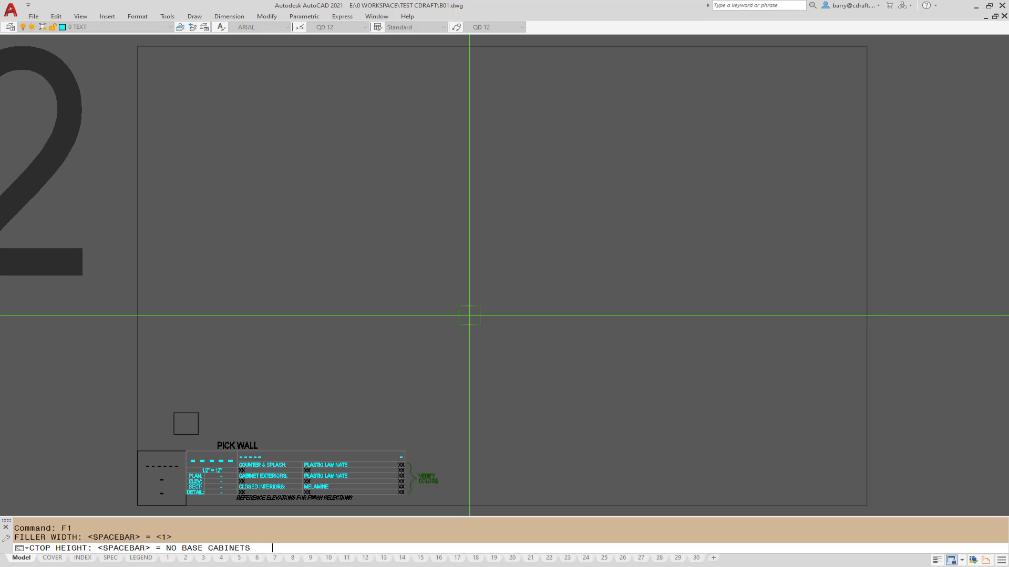
key("space")
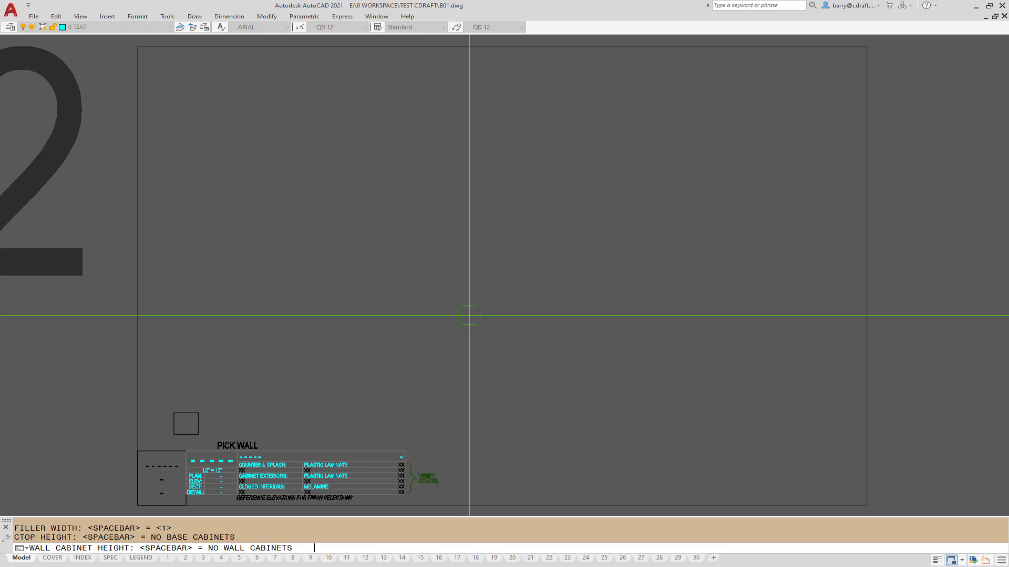
type("84")
key("Return")
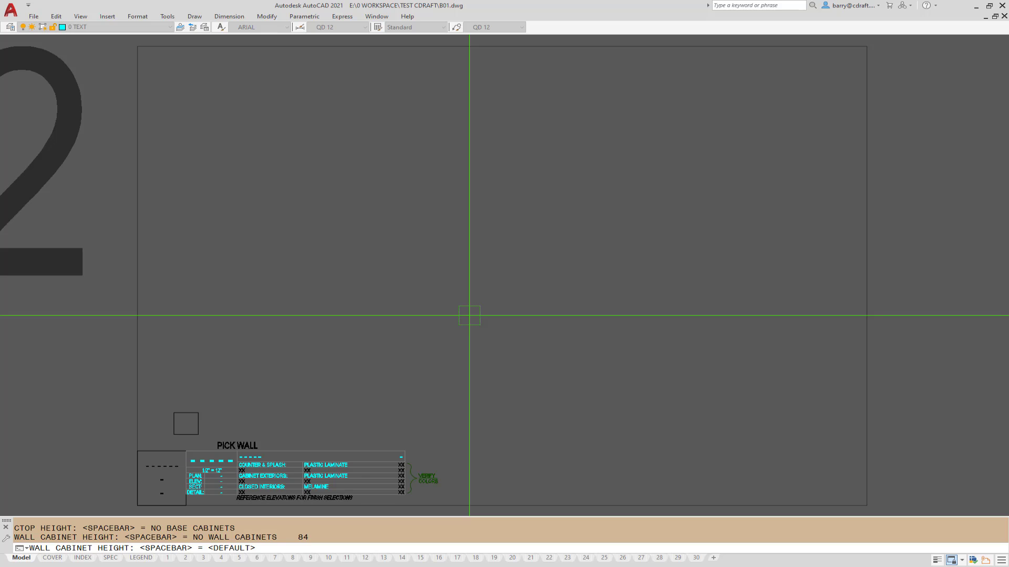
type("30")
key("Return")
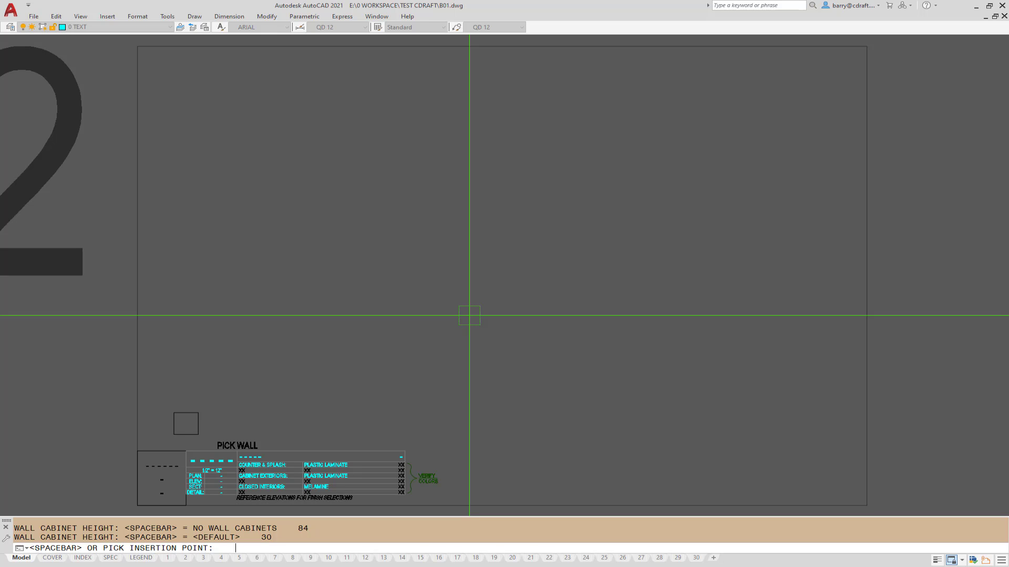
left_click(198, 412)
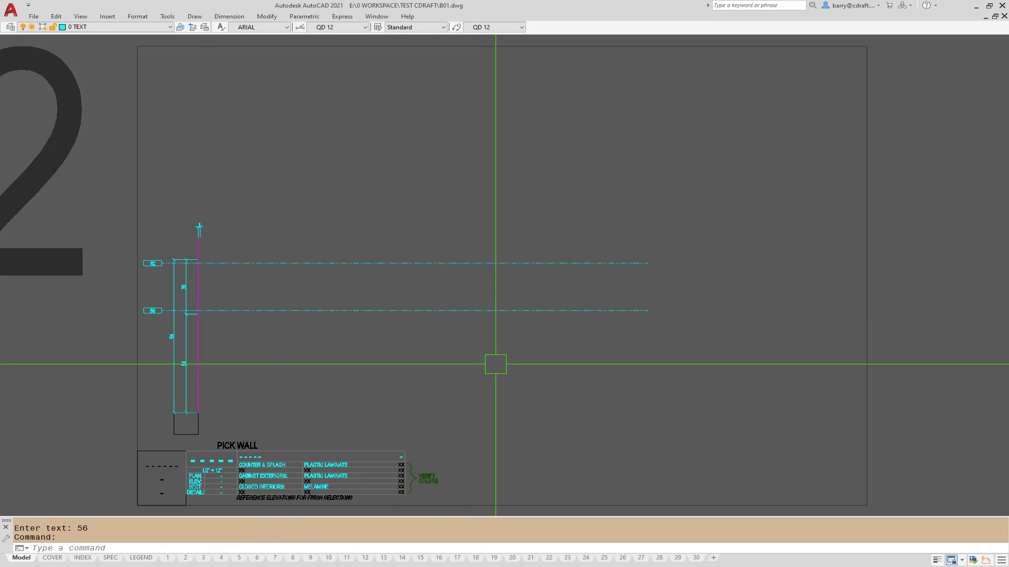
Step: Add a vertical linear dimension to the full wall line, placed to the left of the elevation tags
scroll(161, 275, "up", 6)
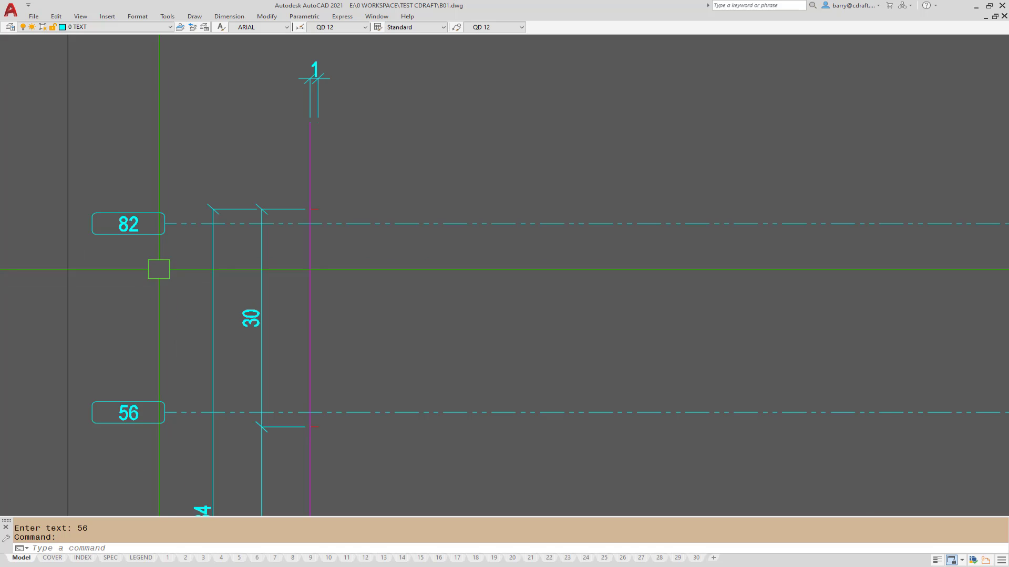
scroll(310, 258, "down", 3)
type("dli")
key("space")
key("space")
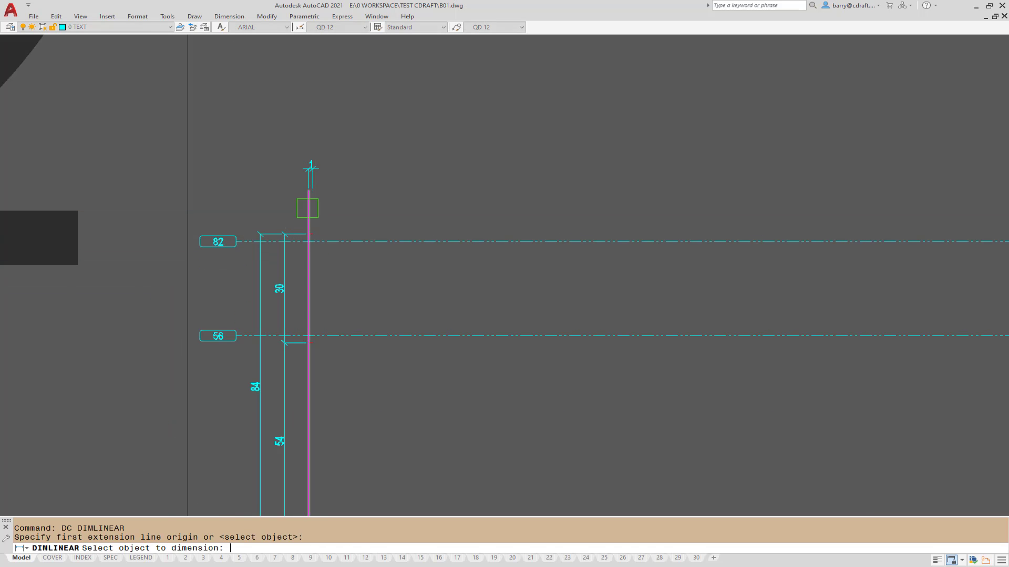
left_click(308, 207)
left_click(139, 224)
scroll(142, 240, "up", 5)
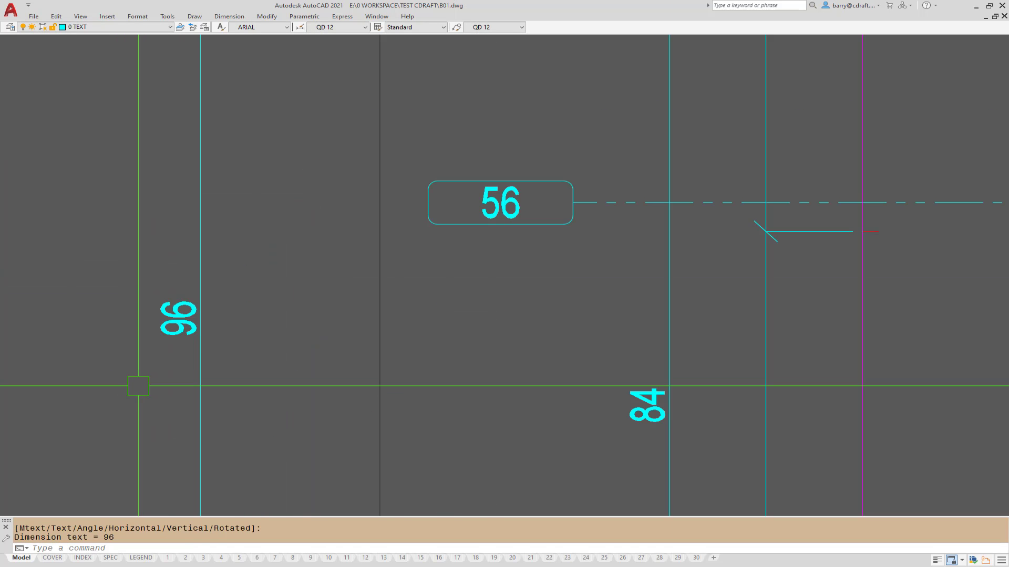
scroll(138, 386, "down", 7)
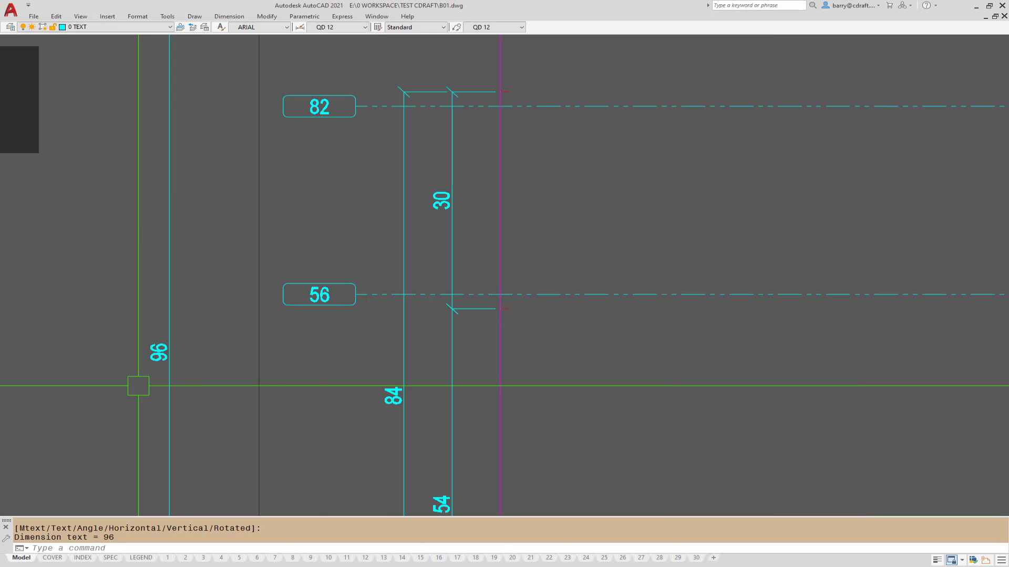
Step: Erase the overall 96 vertical dimension of the full wall line
scroll(287, 205, "up", 4)
type("e")
key("space")
left_click(287, 205)
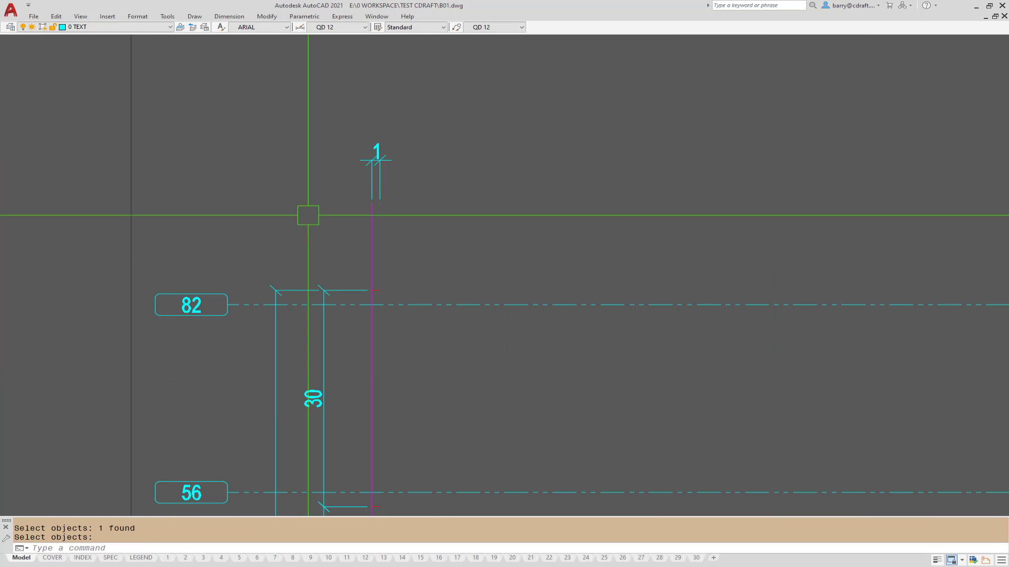
key("space")
Step: Add a vertical linear dimension from the wall line's upper end to the 84-high cabinet top line, aligned with the 30 dimension
scroll(383, 202, "up", 4)
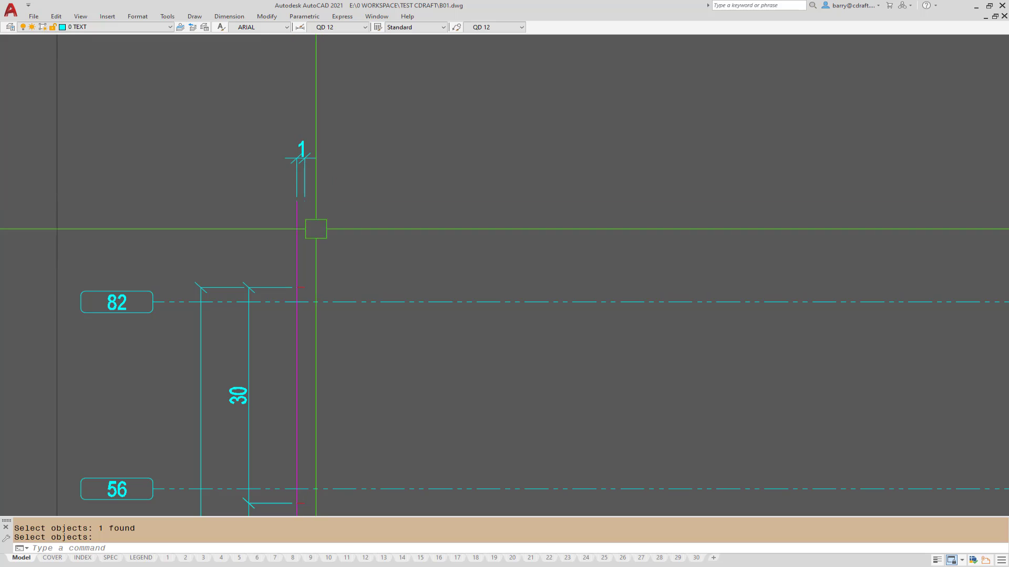
scroll(305, 284, "up", 5)
scroll(294, 317, "down", 3)
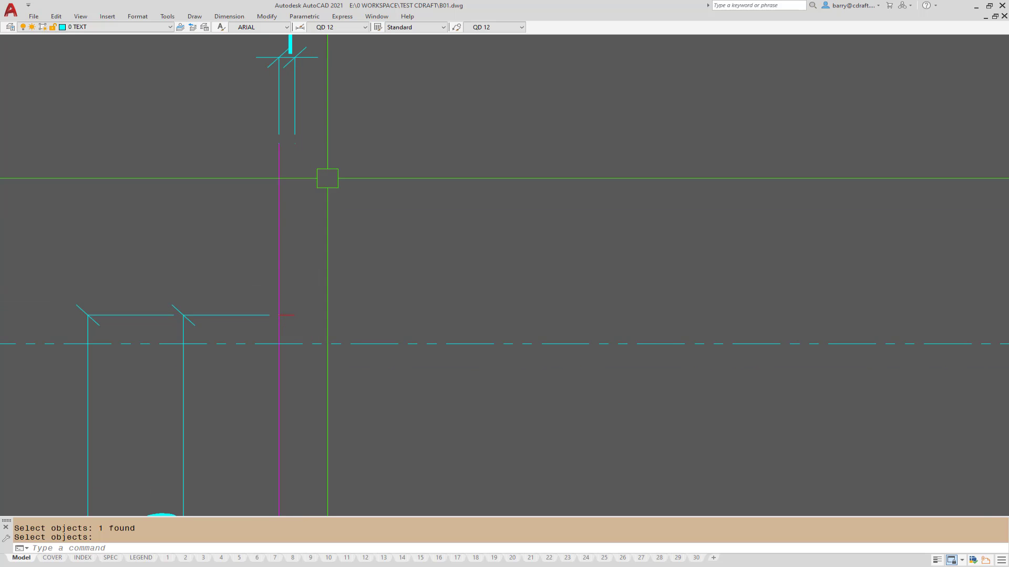
type("DC")
key("Return")
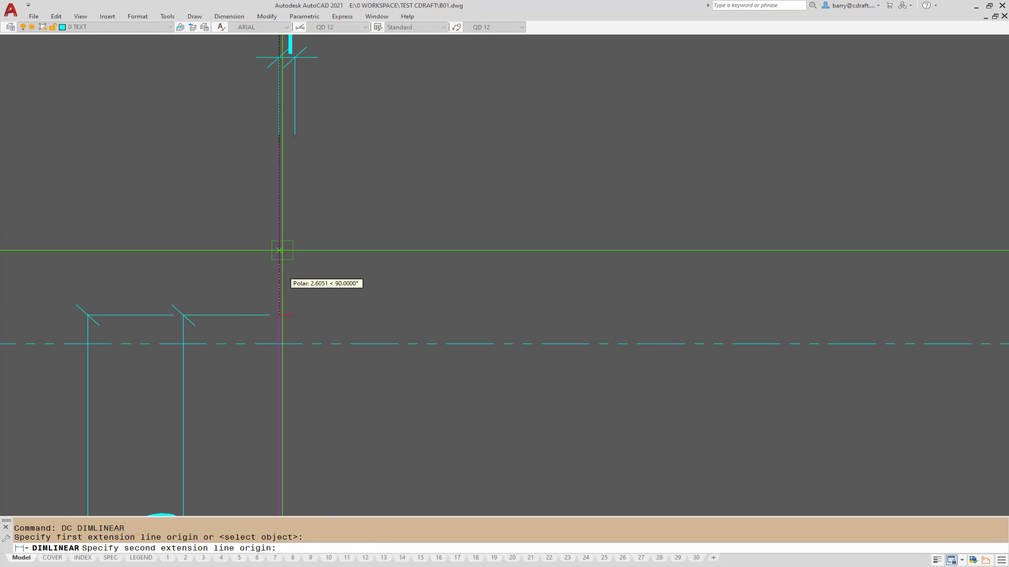
left_click(279, 141)
left_click(279, 316)
left_click(184, 315)
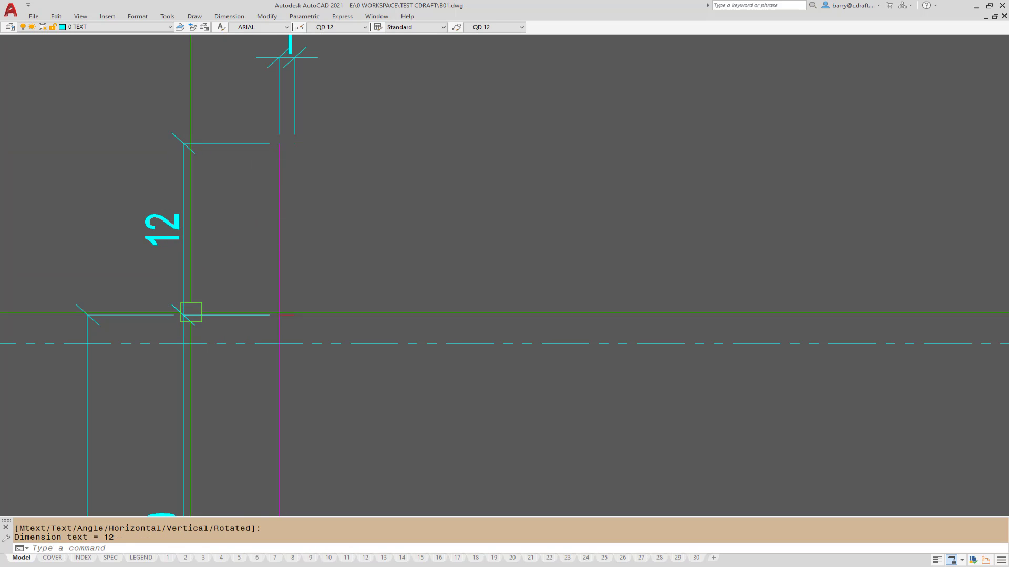
Step: Draw a horizontal polyline for the ceiling, running right from the wall line's upper end past the cabinet area
type("PL")
key("Return")
left_click(279, 142)
scroll(223, 174, "down", 5)
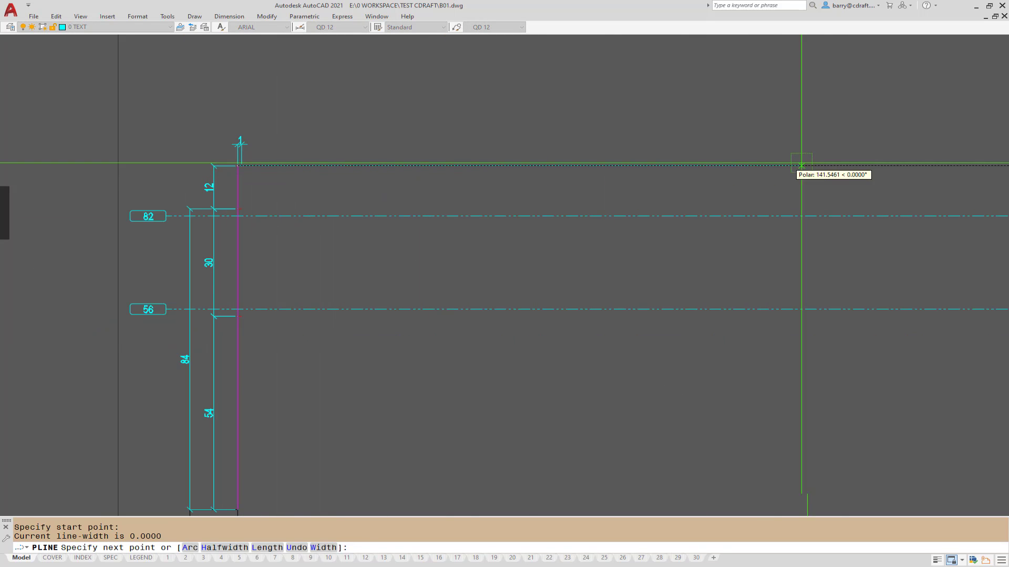
left_click(869, 166)
key("Return")
Step: Match the properties of the vertical wall line onto the new horizontal ceiling line
type("CD")
key("Return")
left_click(230, 252)
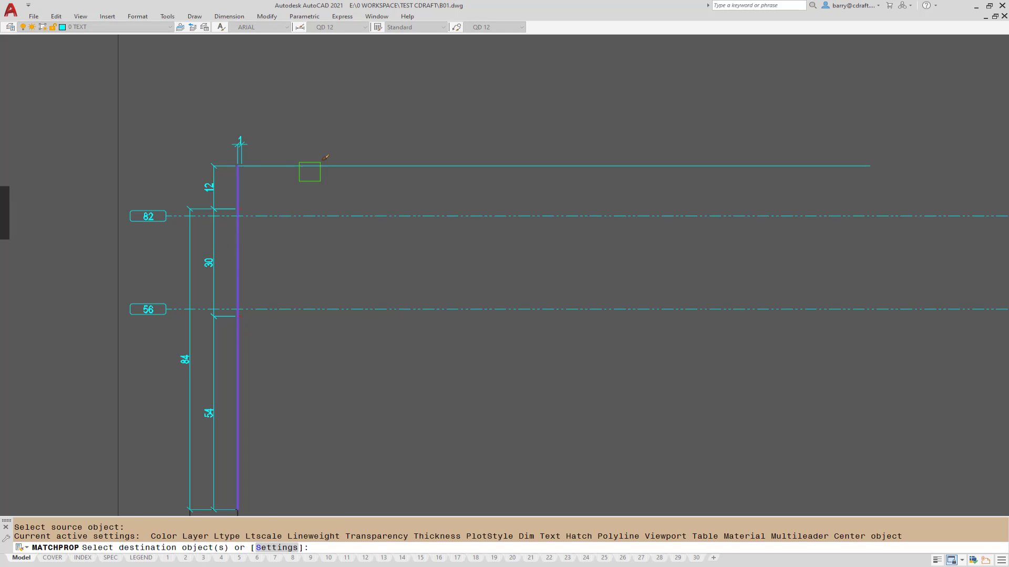
left_click(315, 167)
key("Return")
scroll(408, 193, "down", 3)
scroll(405, 204, "up", 3)
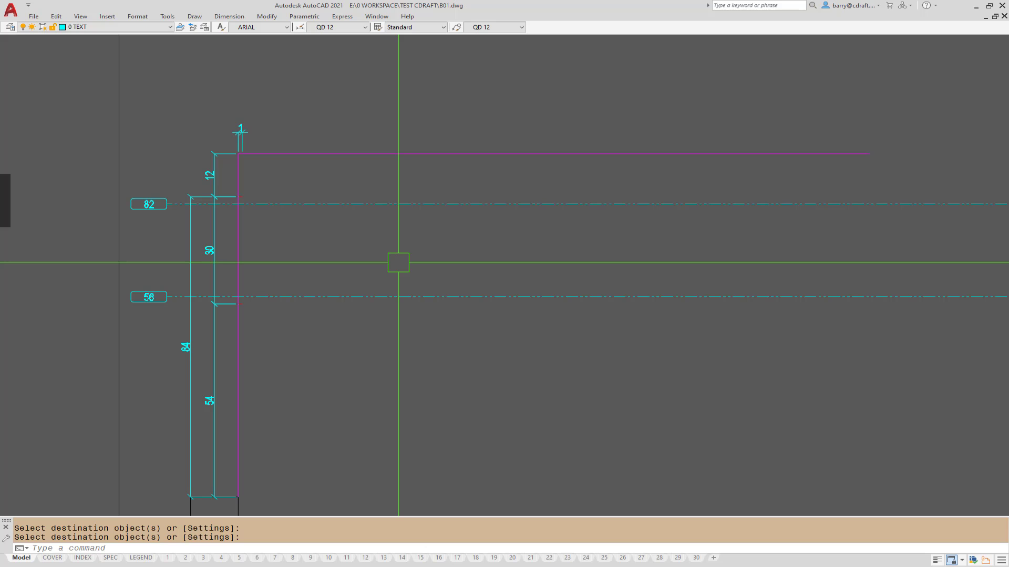
scroll(242, 131, "up", 5)
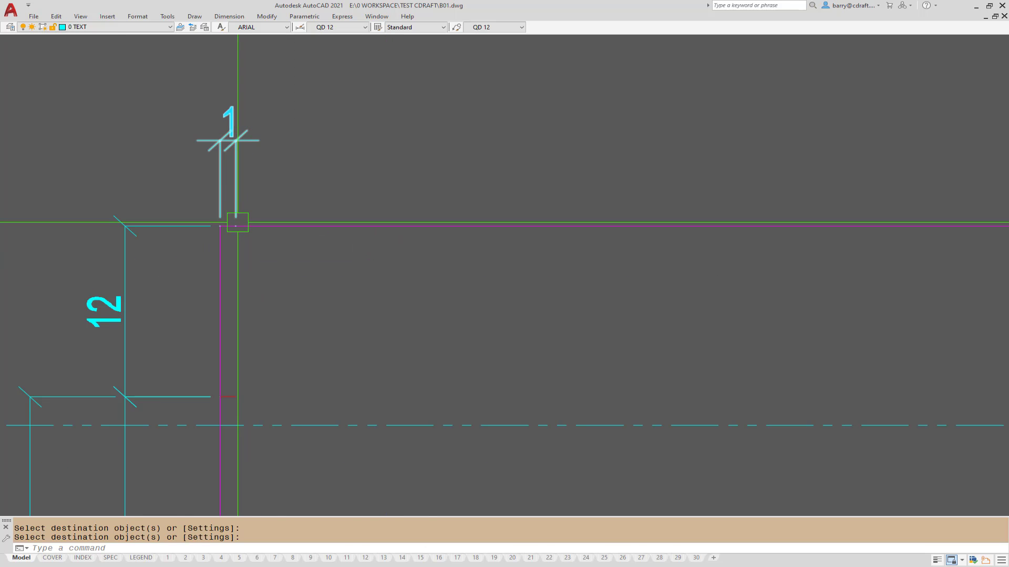
scroll(368, 289, "down", 5)
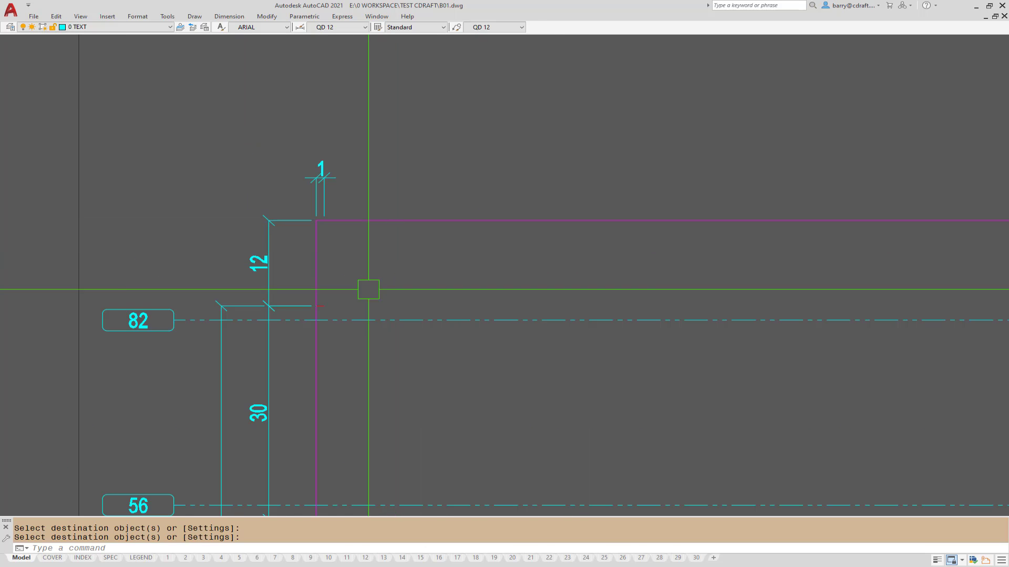
scroll(270, 270, "down", 5)
scroll(435, 394, "up", 5)
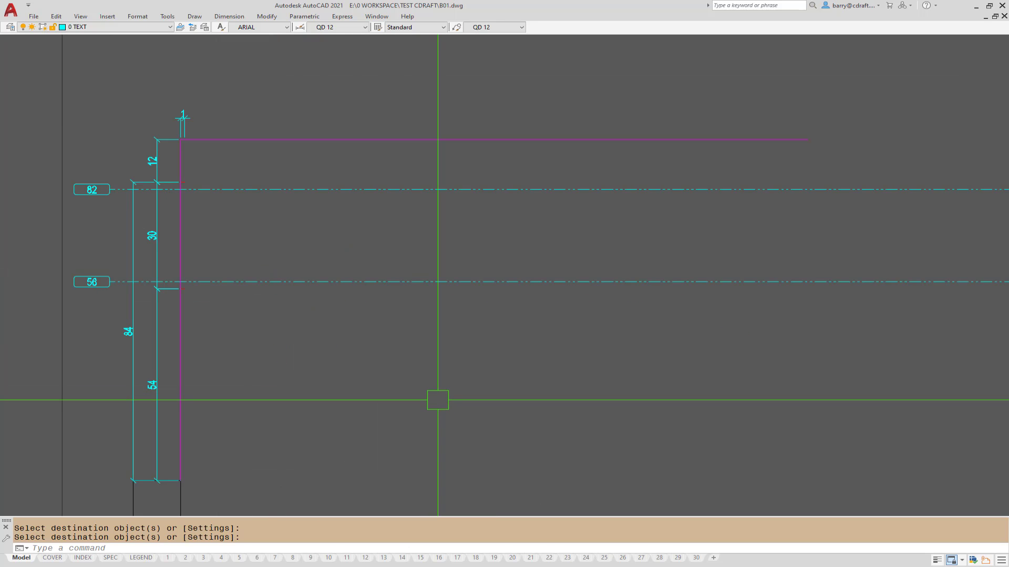
Step: Run W2 to insert four wall cabinets 36 wide and 30 high with 2 shelves, using the default insertion side and point
type("W2")
key("Return")
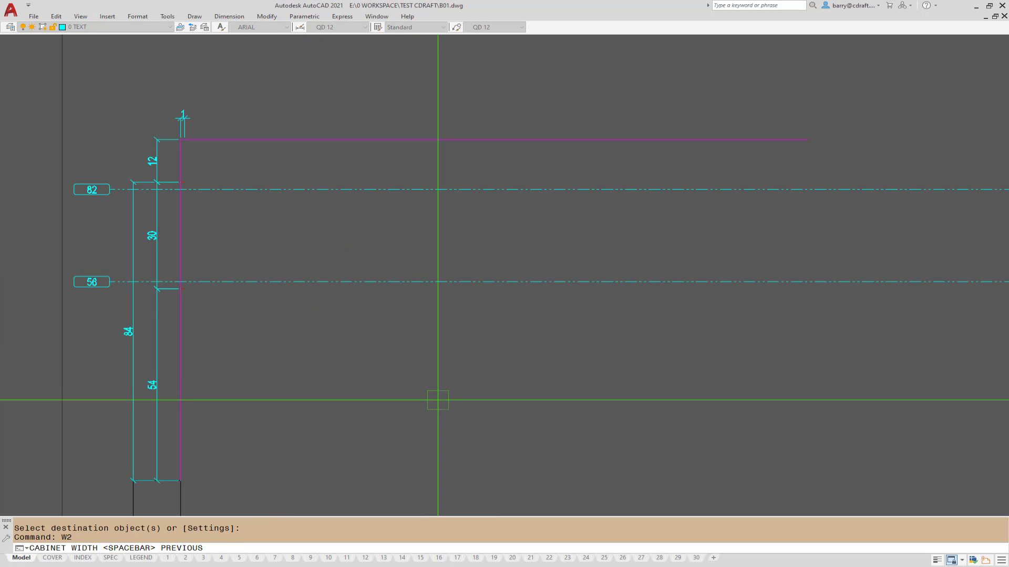
type("36")
key("Return")
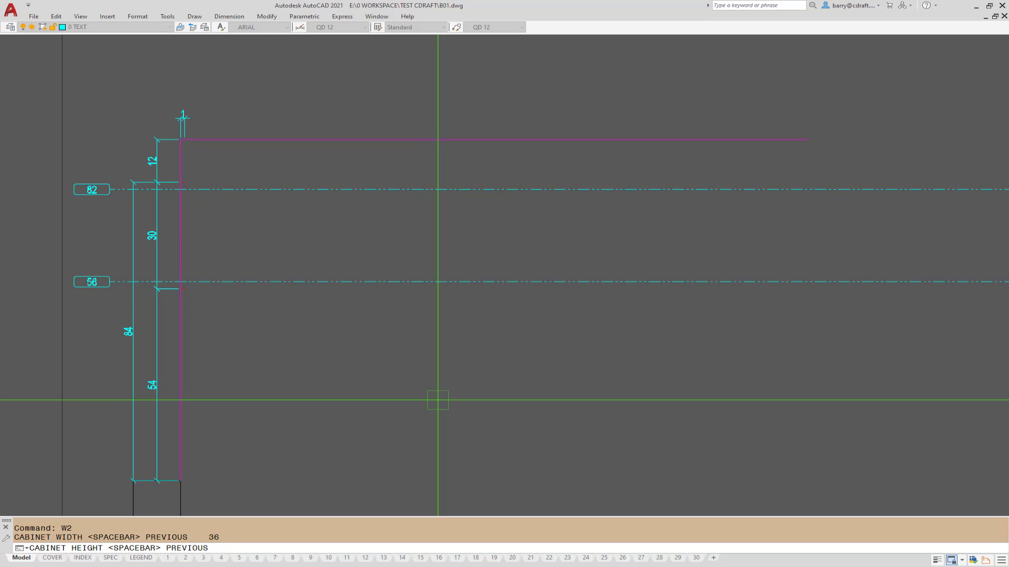
type("30")
key("Return")
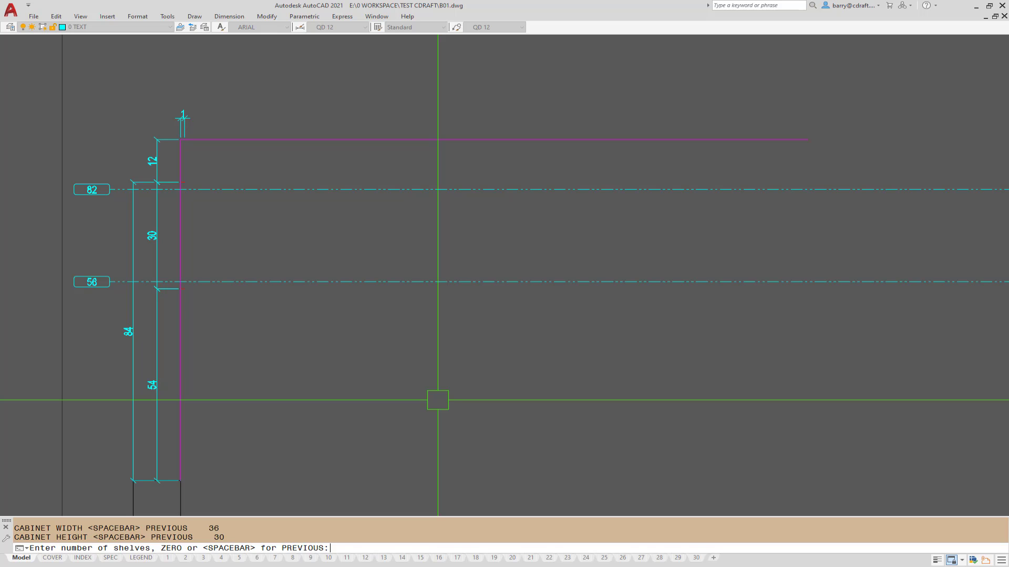
type("2")
key("Return")
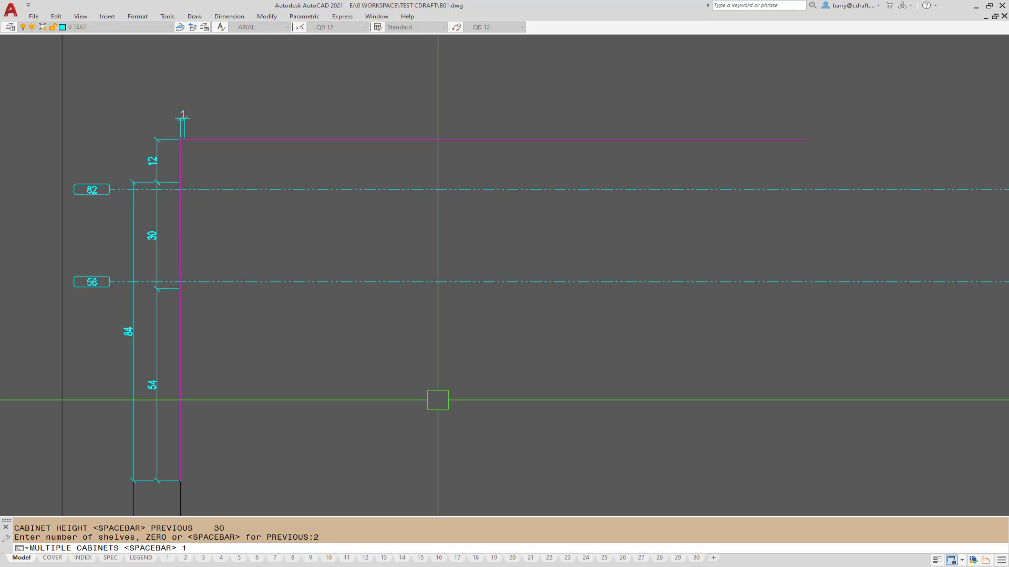
type("4")
key("Return")
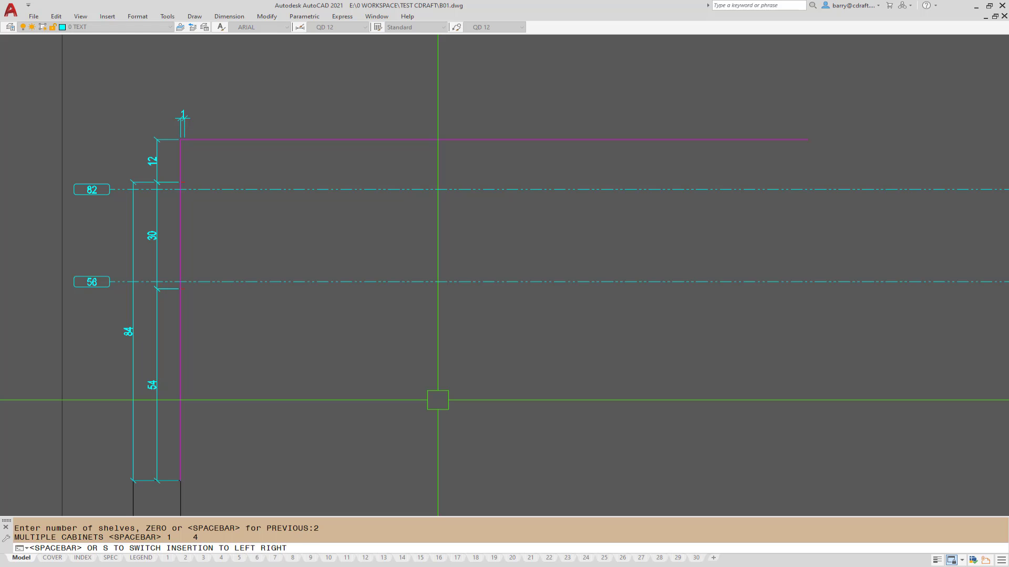
key("space")
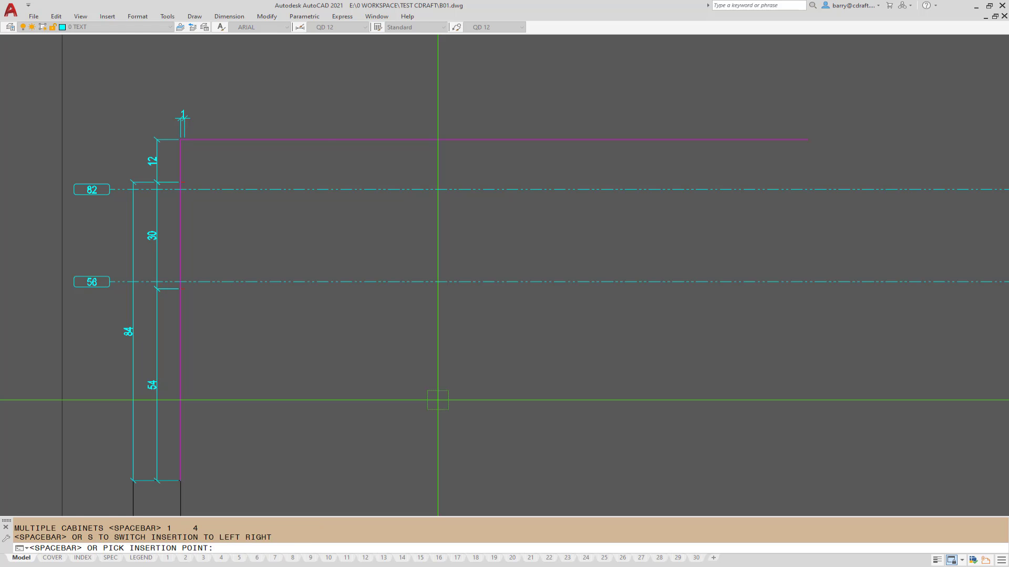
key("space")
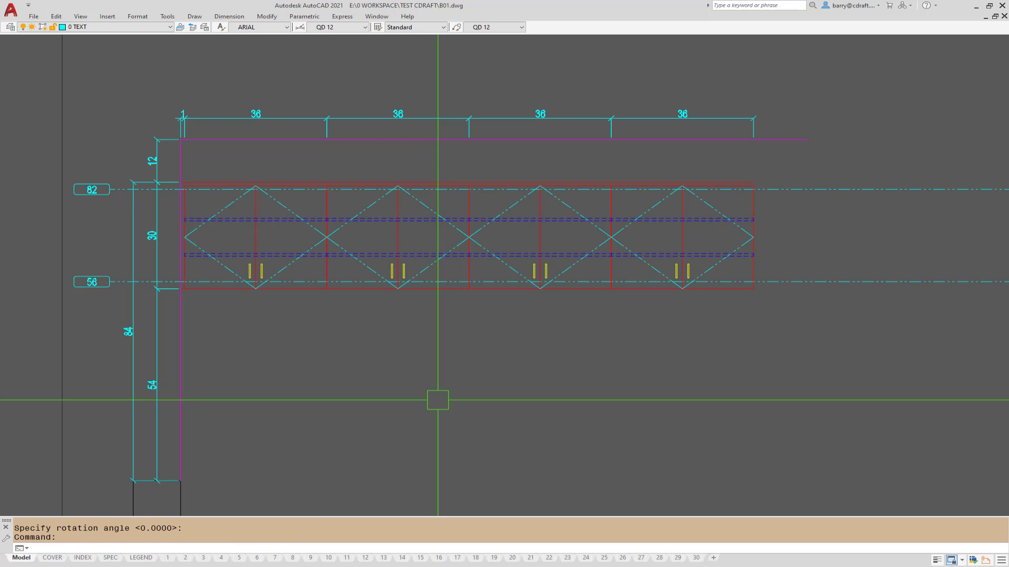
Step: Add a vertical linear dimension between the first cabinet's upper-left door corner and the horizontal line just above it
scroll(181, 185, "up", 9)
type("DC")
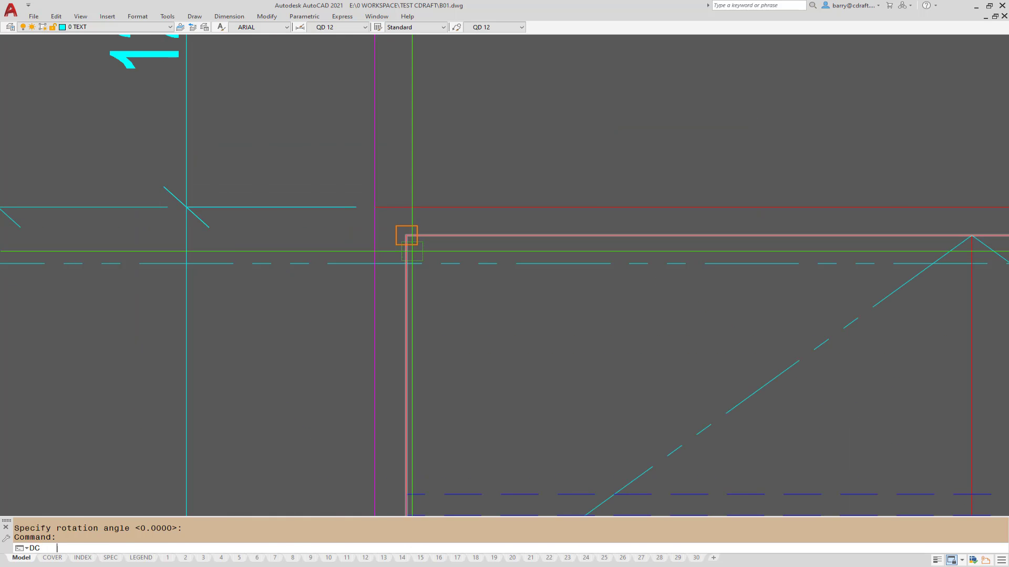
key("space")
left_click(406, 235)
scroll(407, 221, "down", 2)
left_click(406, 210)
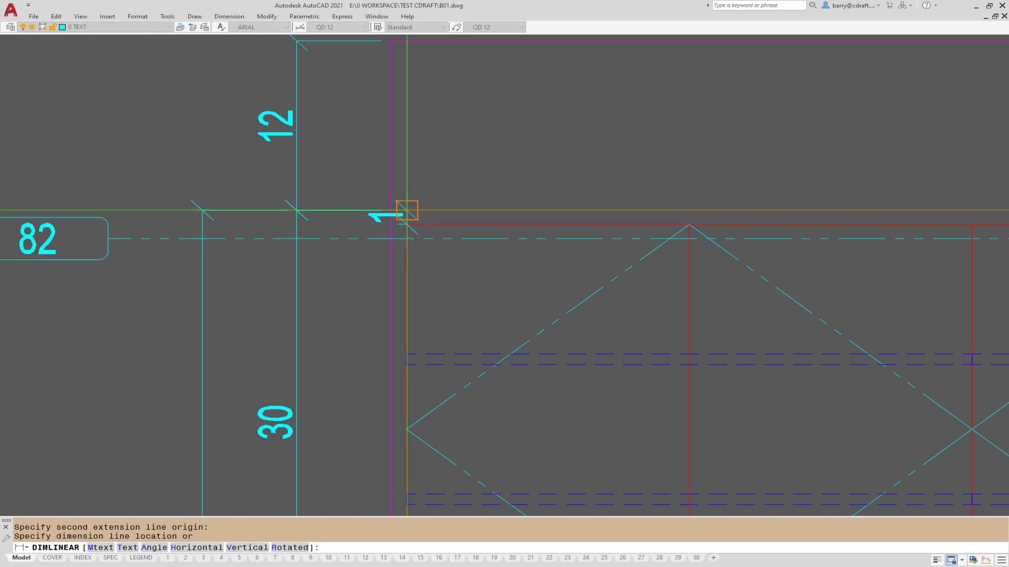
scroll(407, 210, "up", 9)
middle_click_drag(444, 226, 647, 235)
left_click(646, 234)
scroll(270, 279, "down", 9)
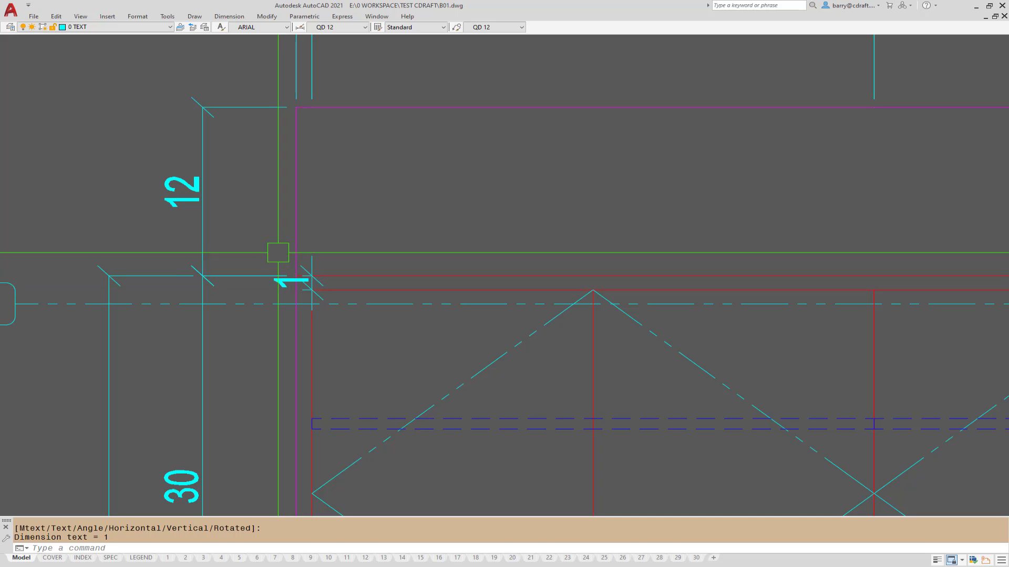
Step: Erase the small vertical dimension at the first cabinet's upper-left corner
key("space")
key("Escape")
scroll(266, 200, "up", 4)
left_click(313, 250)
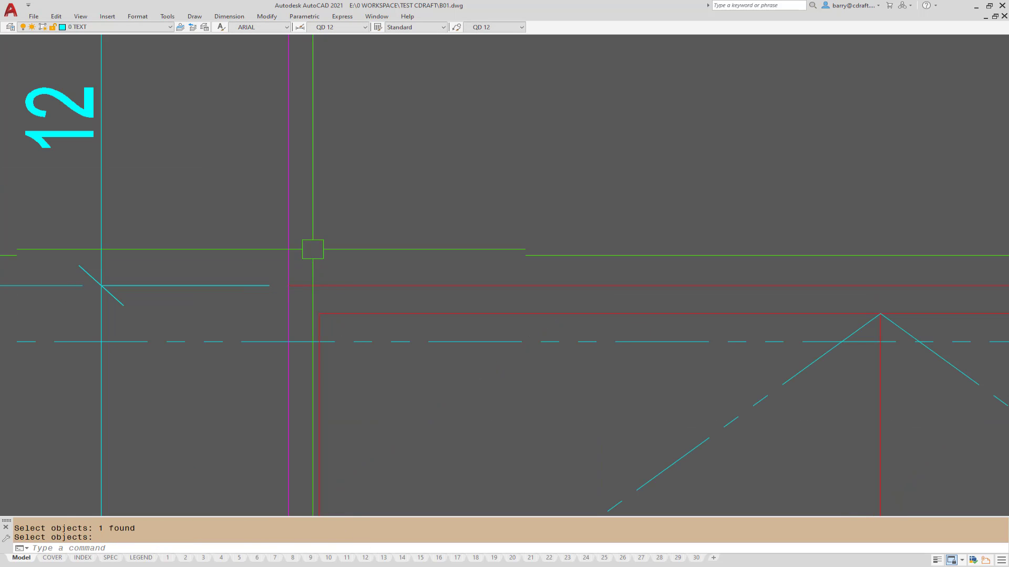
scroll(312, 249, "down", 8)
scroll(160, 162, "up", 3)
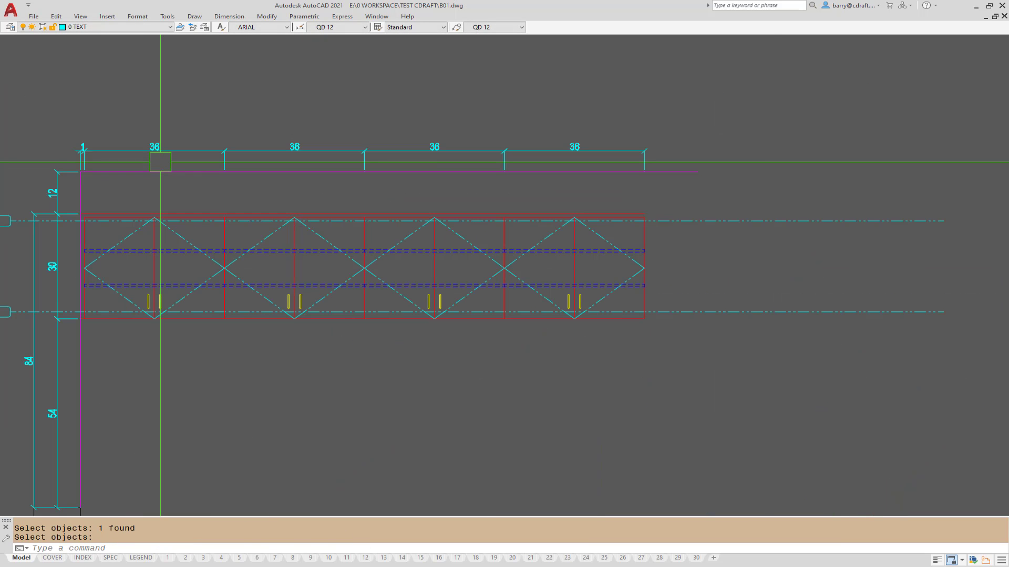